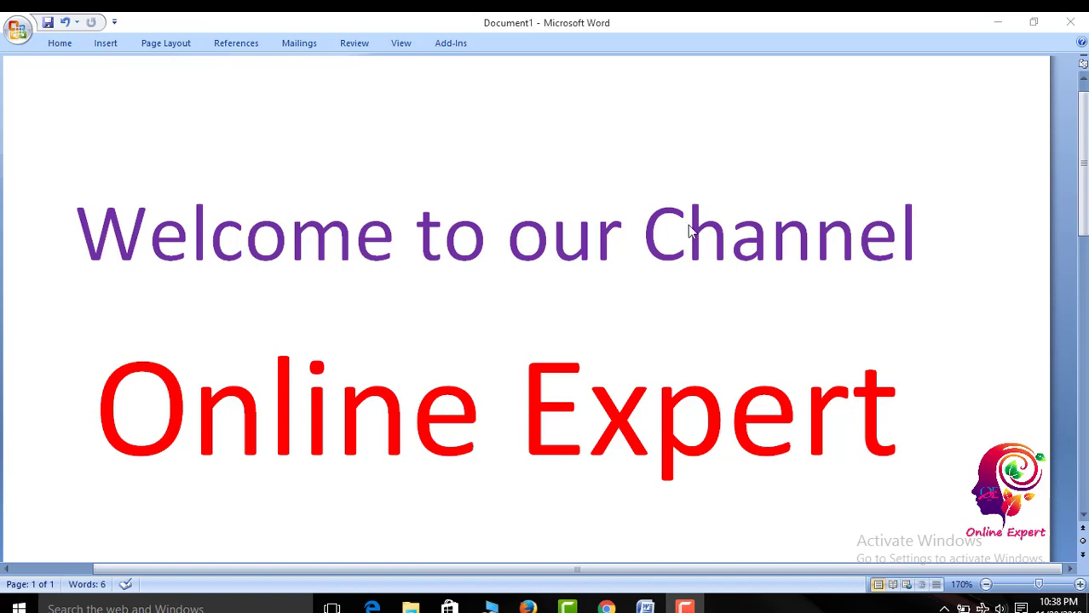
Close the Word document without saving and refresh the desktop.
{"action": "left_click", "coordinate": [1077, 19]}
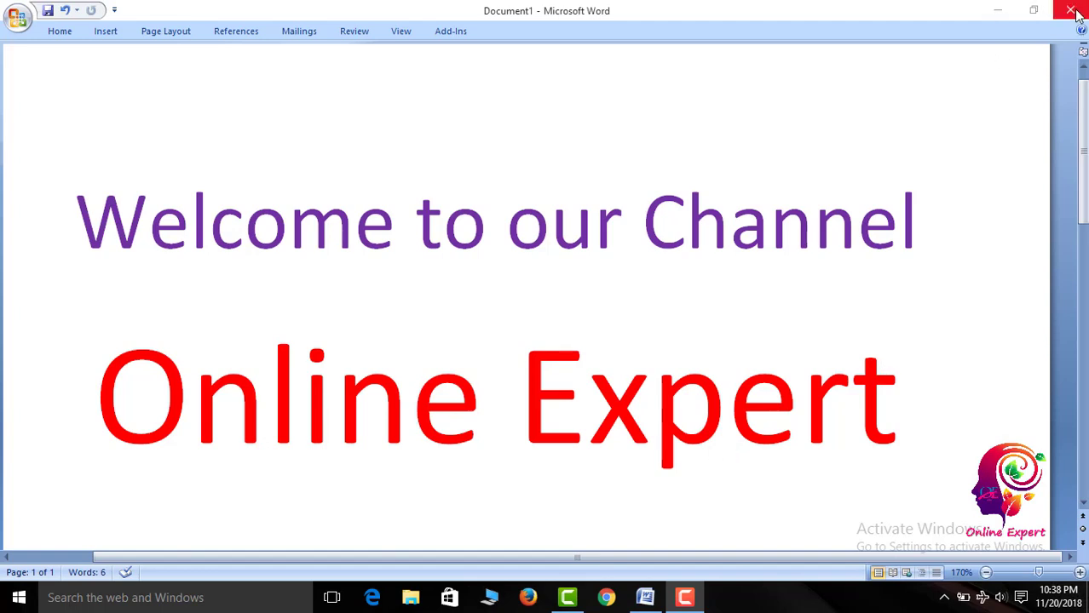
{"action": "left_click", "coordinate": [1071, 10]}
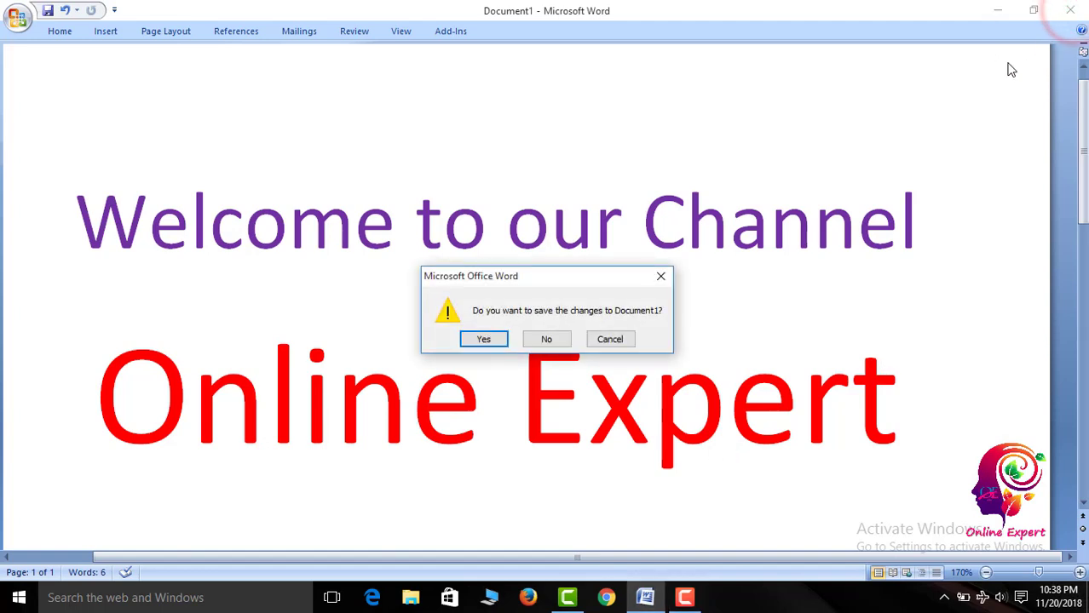
{"action": "left_click", "coordinate": [549, 340]}
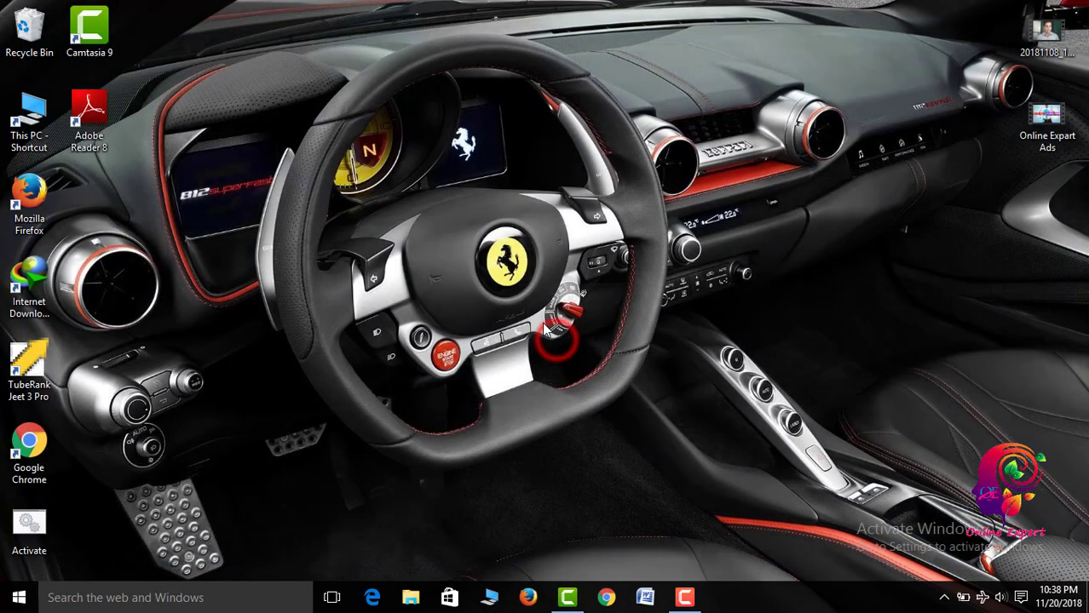
{"action": "right_click", "coordinate": [417, 204]}
{"action": "left_click", "coordinate": [477, 249]}
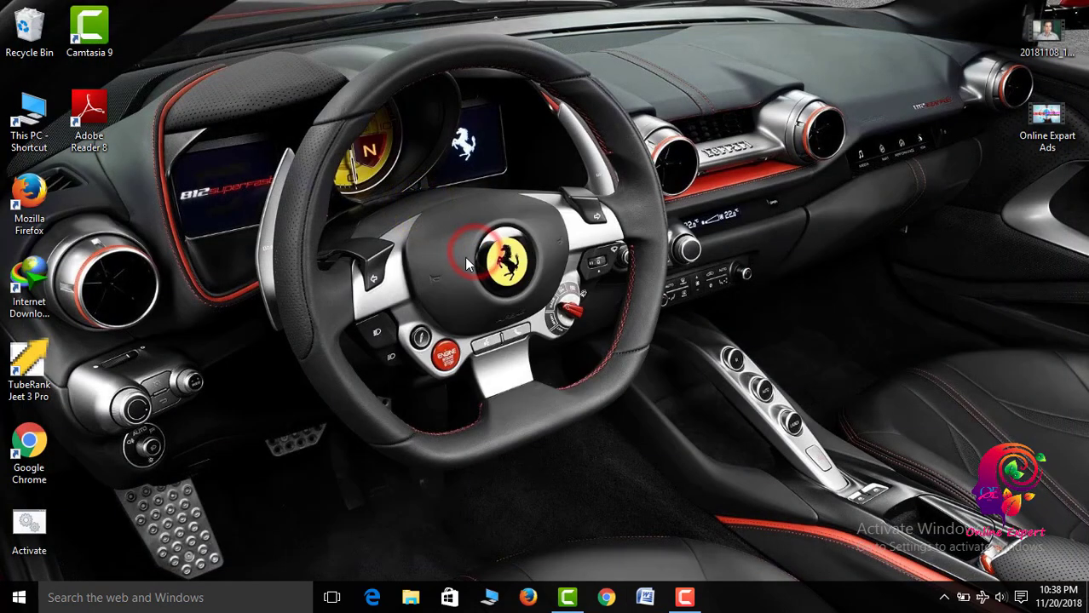
{"action": "right_click", "coordinate": [409, 207]}
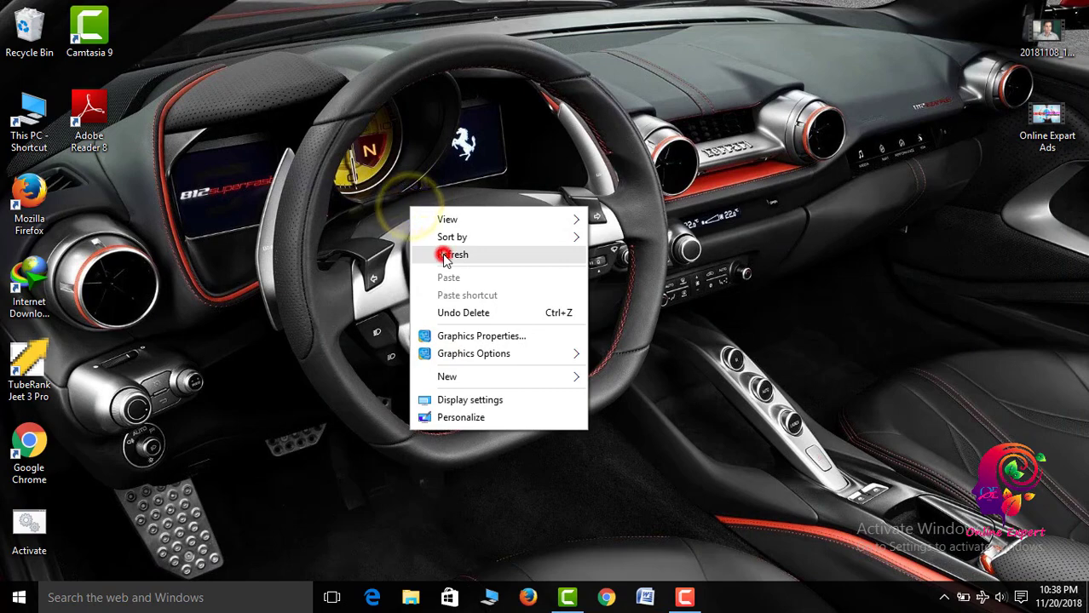
{"action": "left_click", "coordinate": [444, 256]}
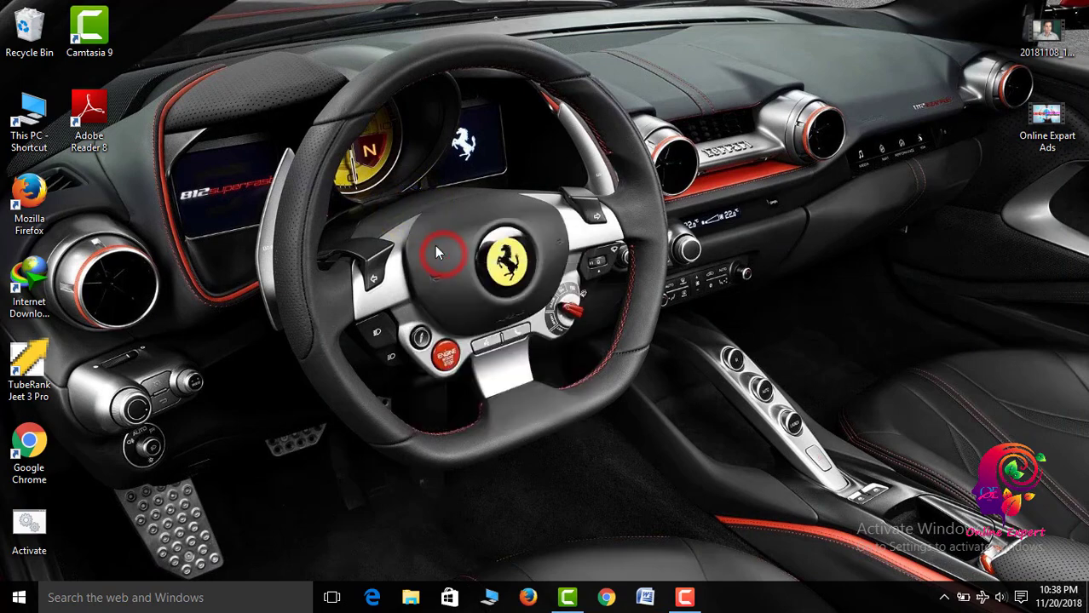
Launch Microsoft Office Excel 2007 from the Start menu's Microsoft Office group.
{"action": "left_click", "coordinate": [18, 598]}
{"action": "left_click", "coordinate": [34, 564]}
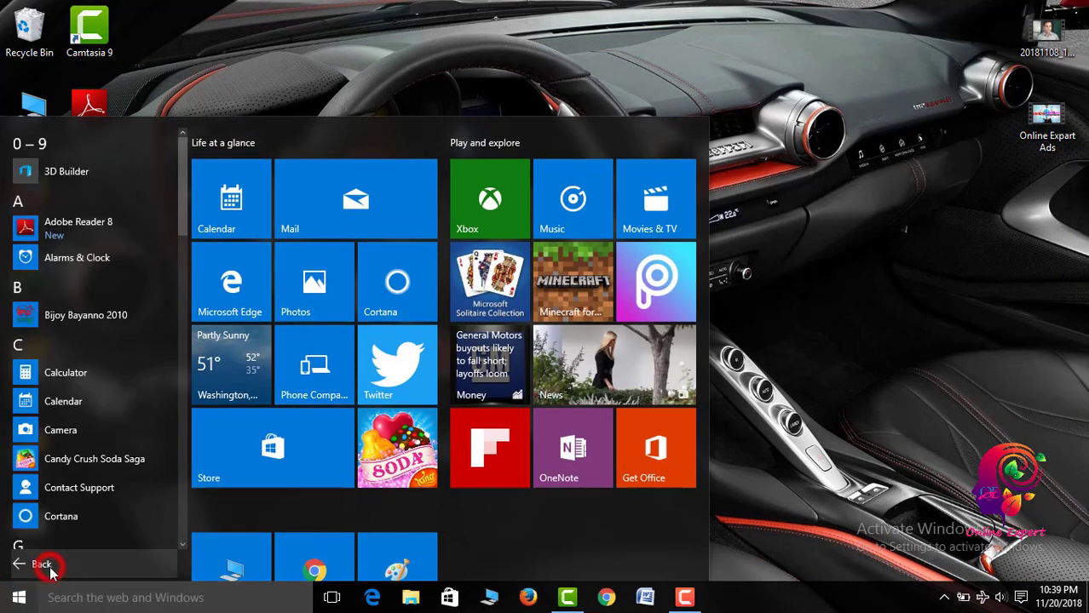
{"action": "left_click", "coordinate": [182, 546]}
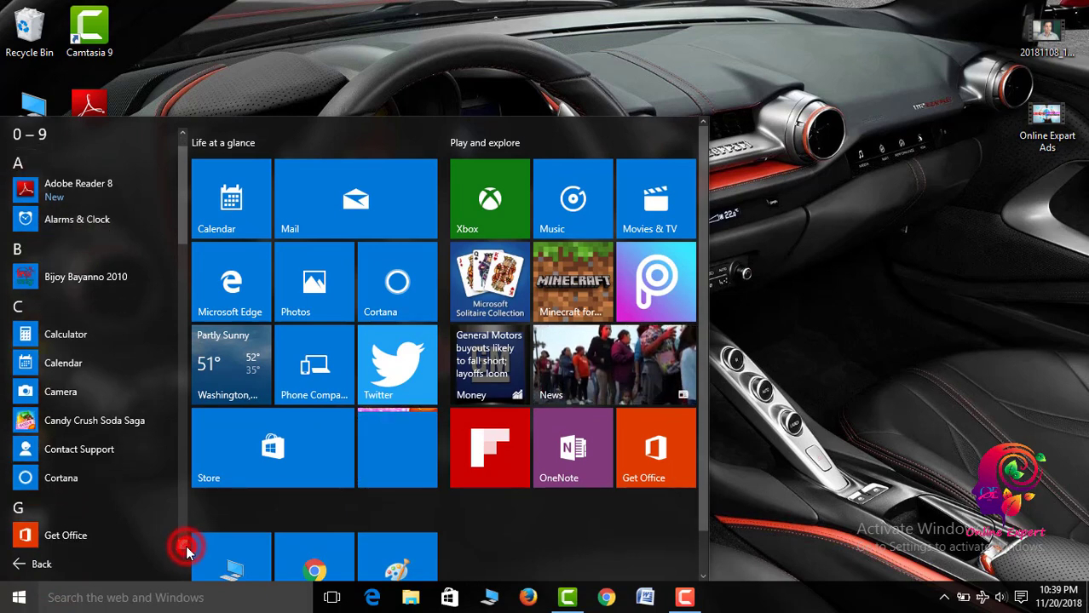
{"action": "left_click", "coordinate": [183, 546]}
{"action": "left_click", "coordinate": [185, 546]}
{"action": "left_click", "coordinate": [186, 546]}
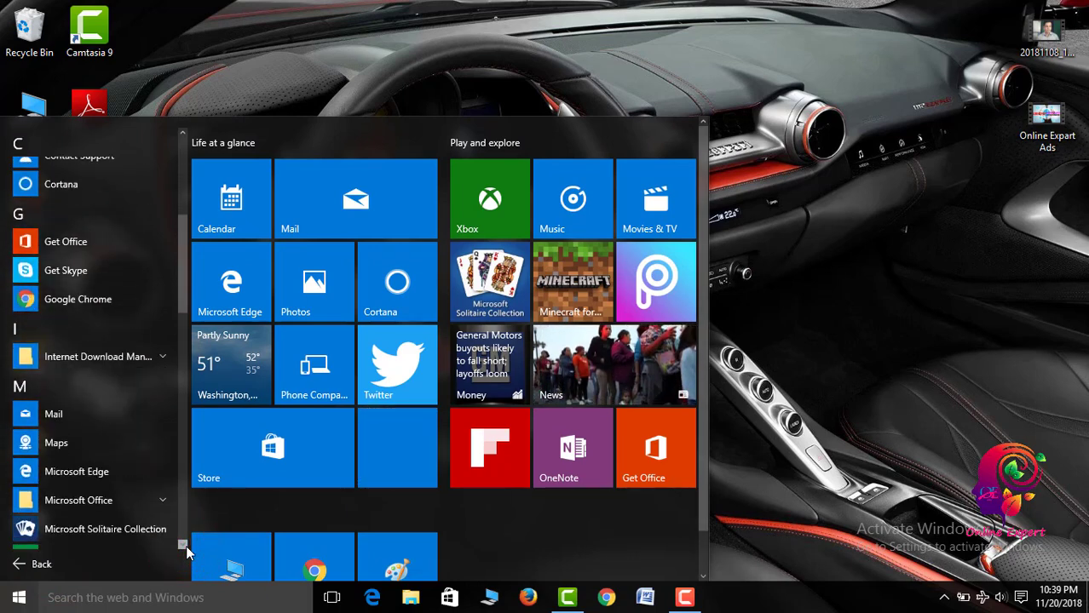
{"action": "left_click", "coordinate": [186, 546]}
{"action": "left_click", "coordinate": [85, 423]}
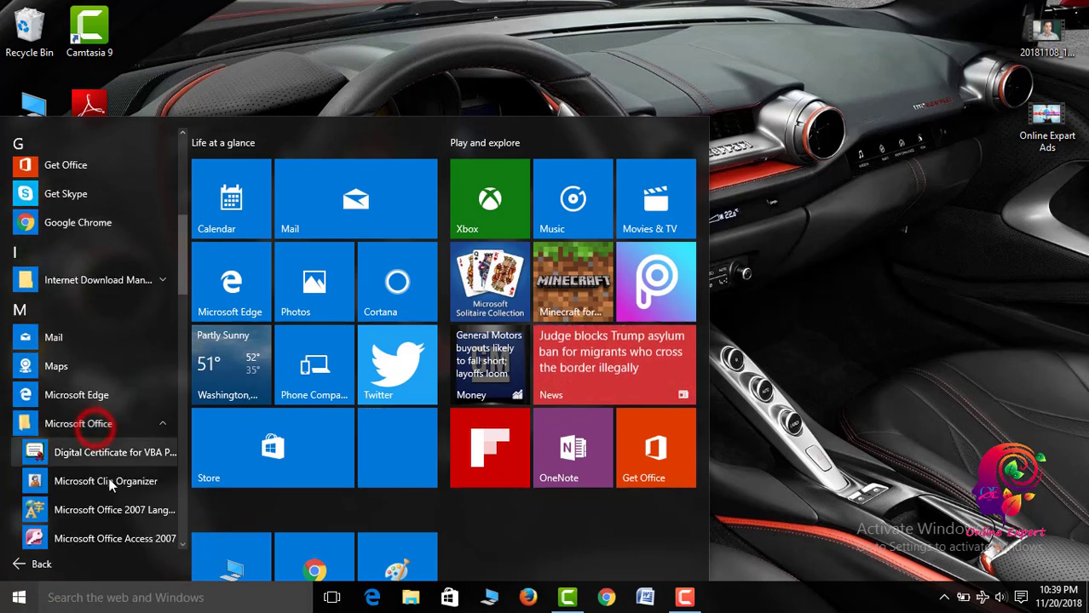
{"action": "scroll", "coordinate": [99, 499], "scroll_direction": "down", "scroll_amount": 2}
{"action": "scroll", "coordinate": [99, 499], "scroll_direction": "down", "scroll_amount": 2}
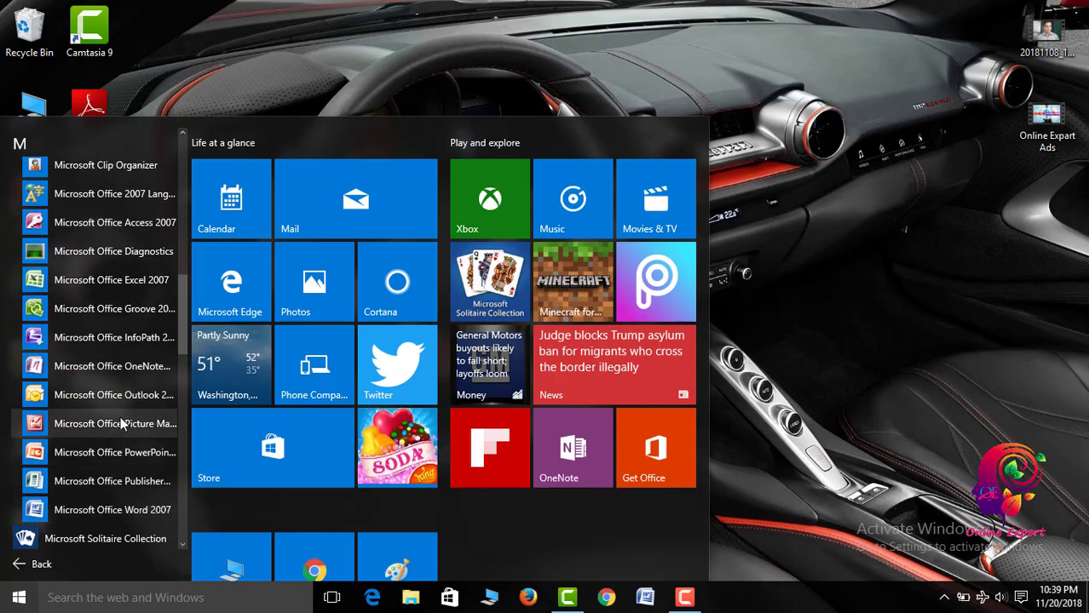
{"action": "left_click", "coordinate": [113, 281]}
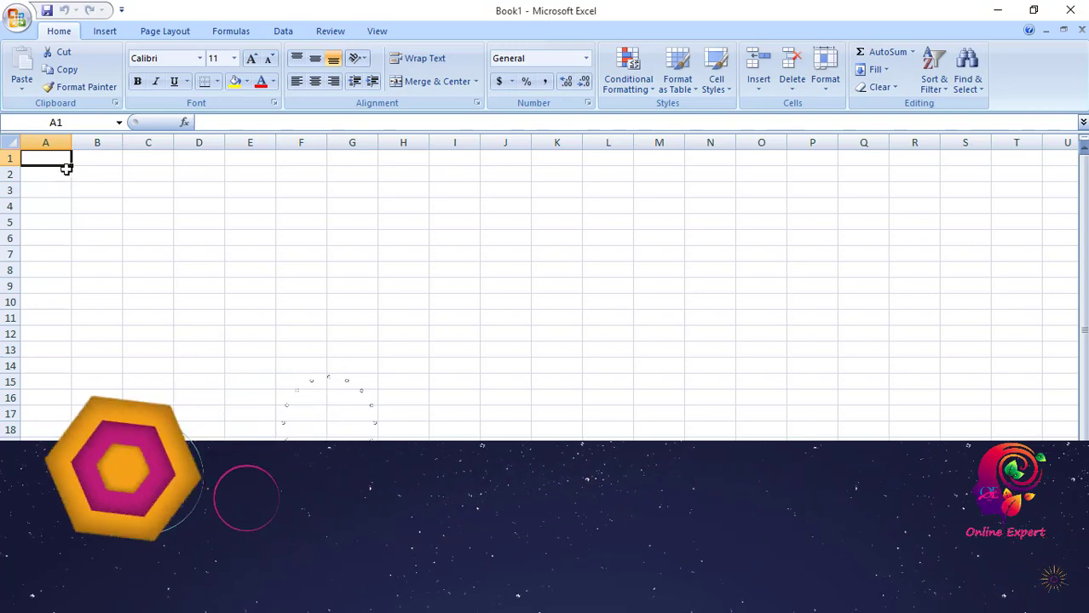
Select A1:M5 and combine it into one cell with Merge & Center.
{"action": "mouse_move", "coordinate": [60, 160]}
{"action": "left_mouse_down"}
{"action": "mouse_move", "coordinate": [287, 236]}
{"action": "mouse_move", "coordinate": [642, 253]}
{"action": "mouse_move", "coordinate": [683, 224]}
{"action": "left_mouse_up"}
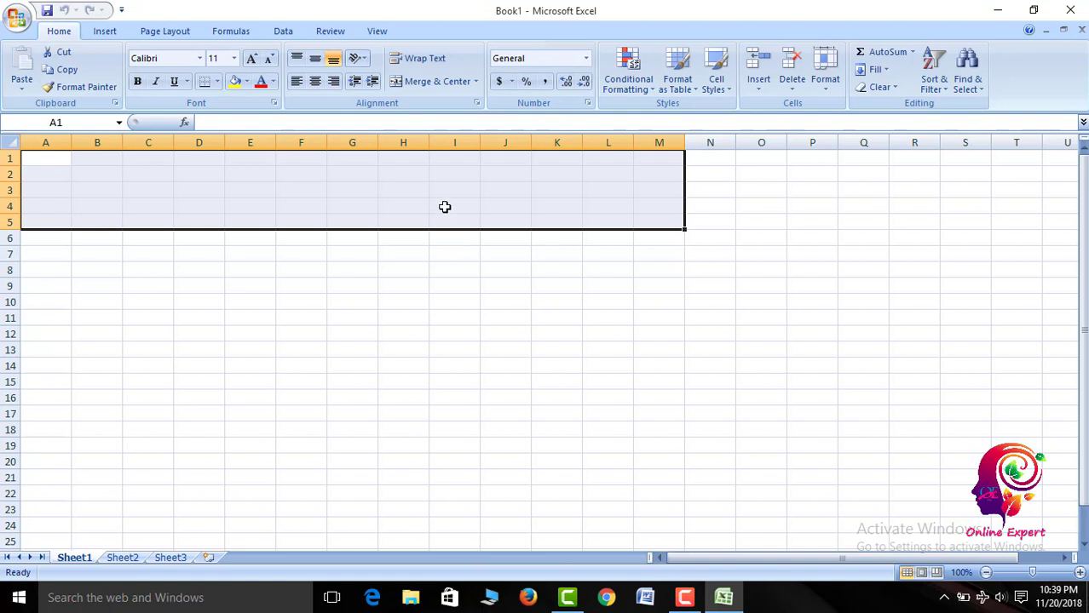
{"action": "left_click", "coordinate": [416, 88]}
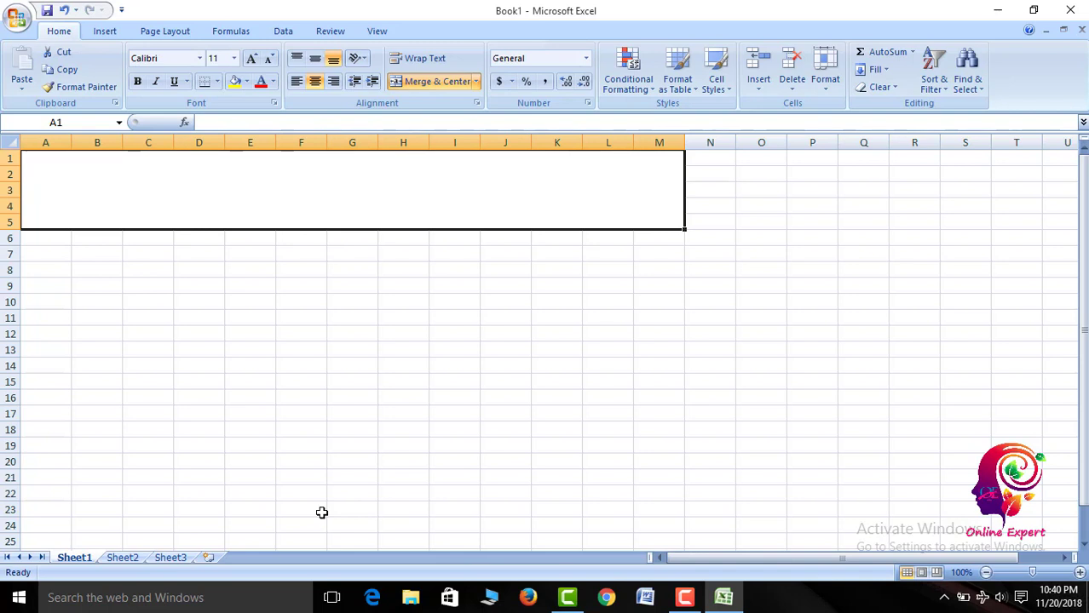
Enter 'Online Expert' in the merged header, size it 22 pt, and top-align it.
{"action": "type", "text": "Onli"}
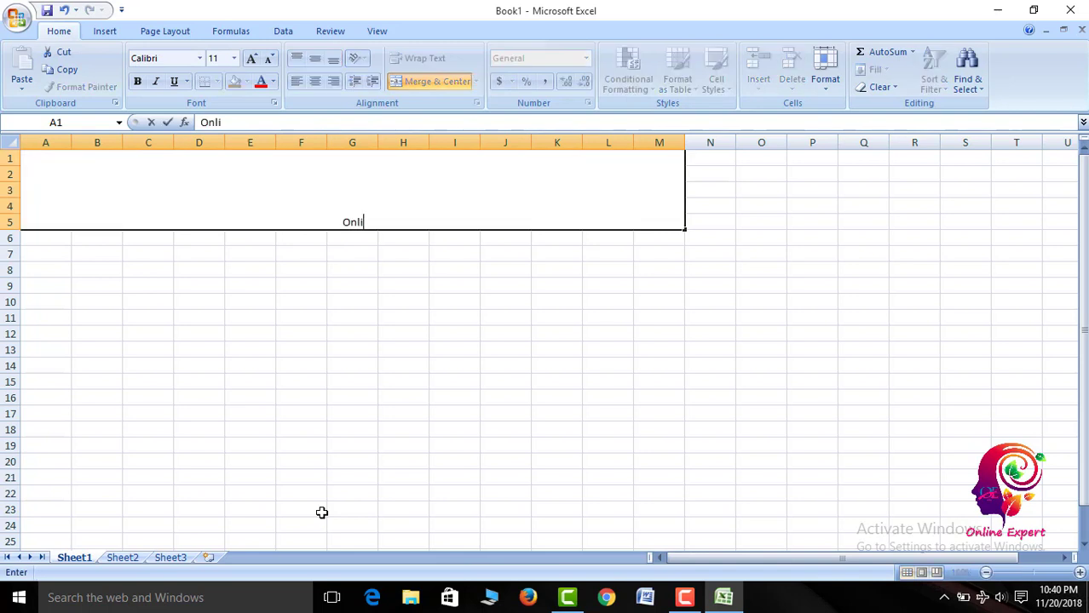
{"action": "type", "text": "ne E"}
{"action": "type", "text": "xpe"}
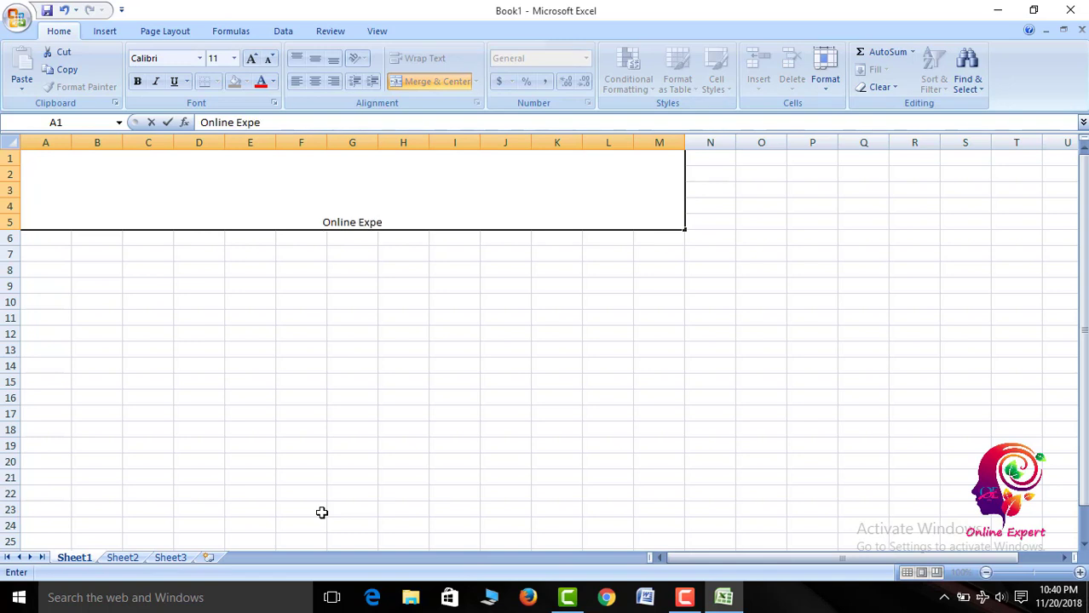
{"action": "type", "text": "rt"}
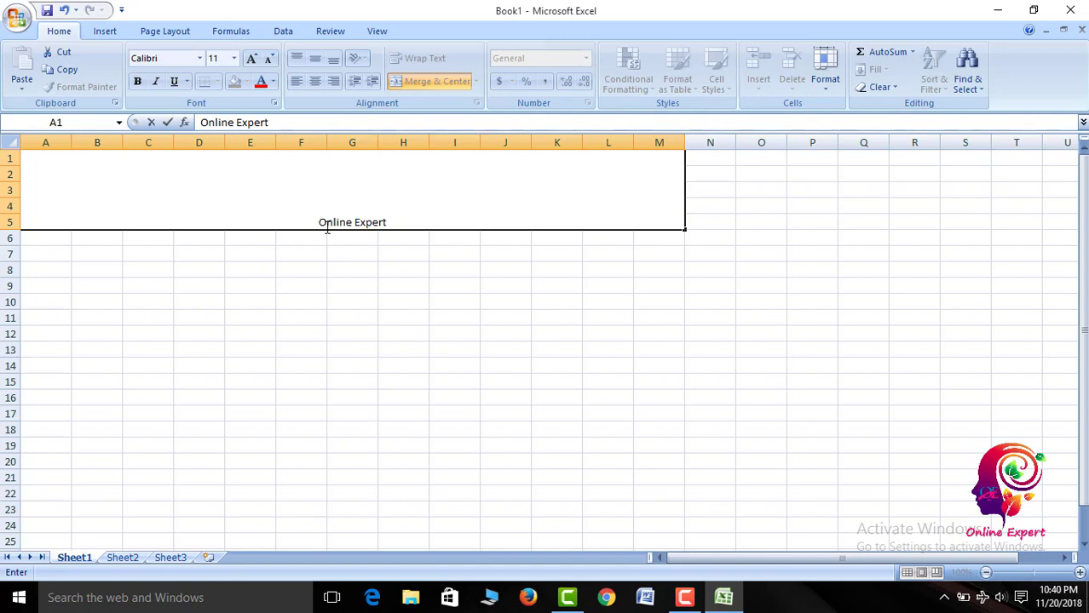
{"action": "left_click", "coordinate": [286, 396]}
{"action": "left_click", "coordinate": [371, 194]}
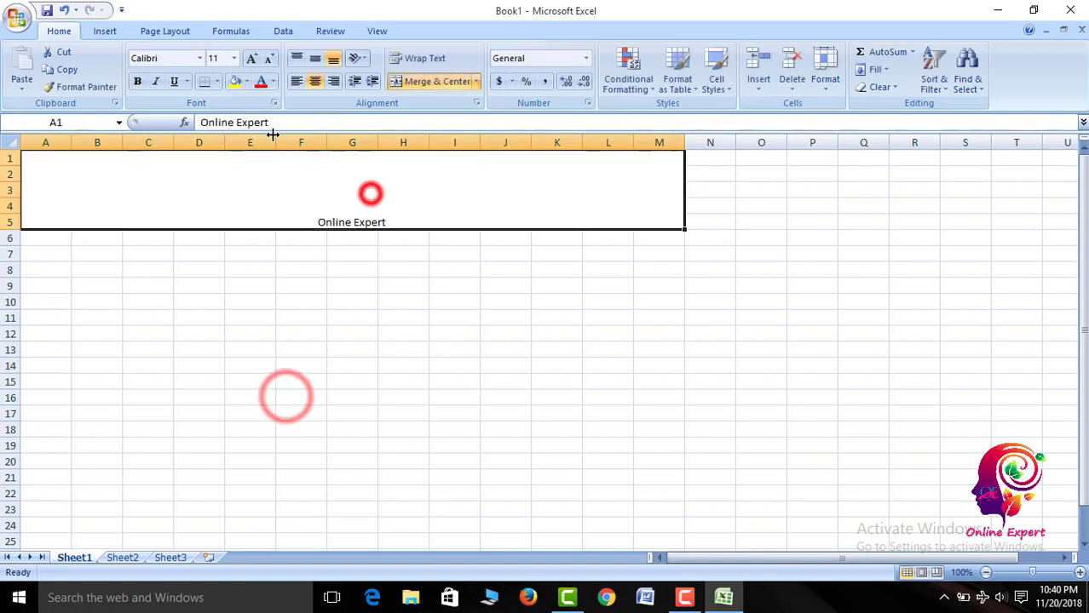
{"action": "left_click", "coordinate": [234, 58]}
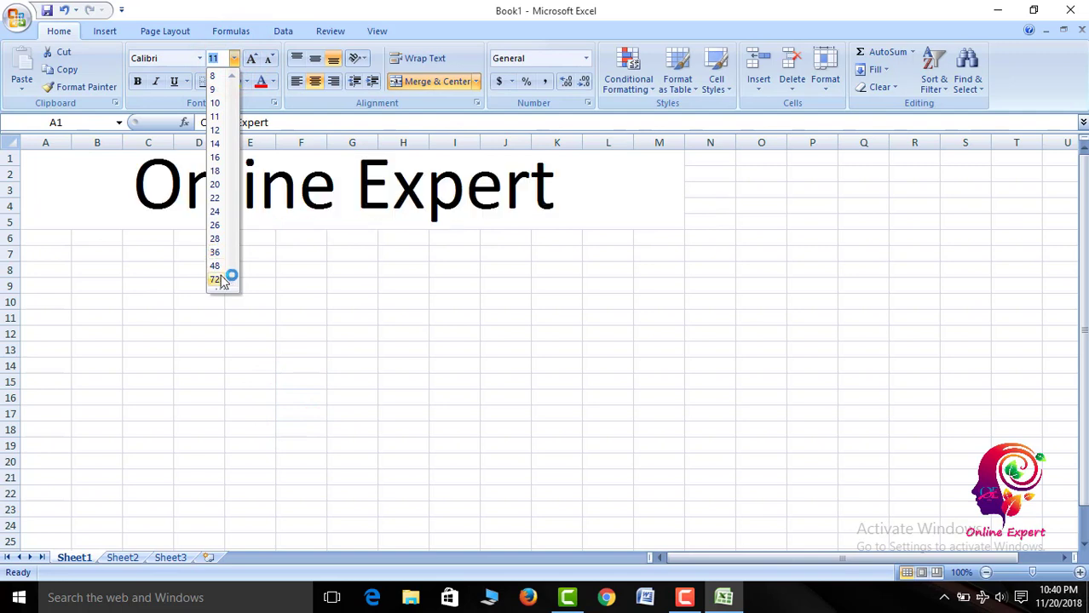
{"action": "left_click", "coordinate": [215, 198]}
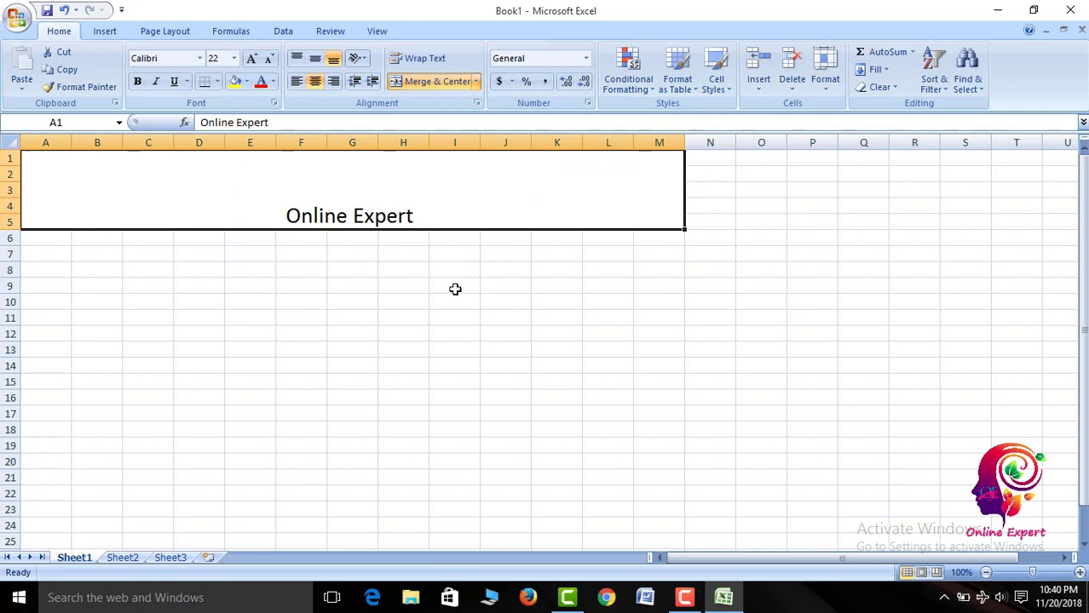
{"action": "left_click", "coordinate": [315, 61]}
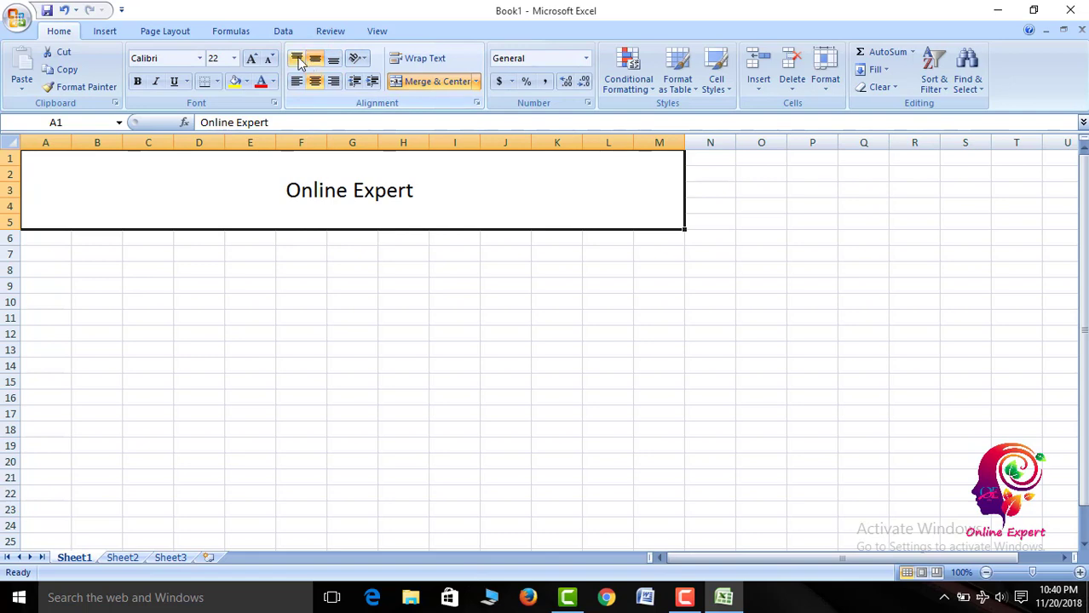
{"action": "left_click", "coordinate": [298, 59]}
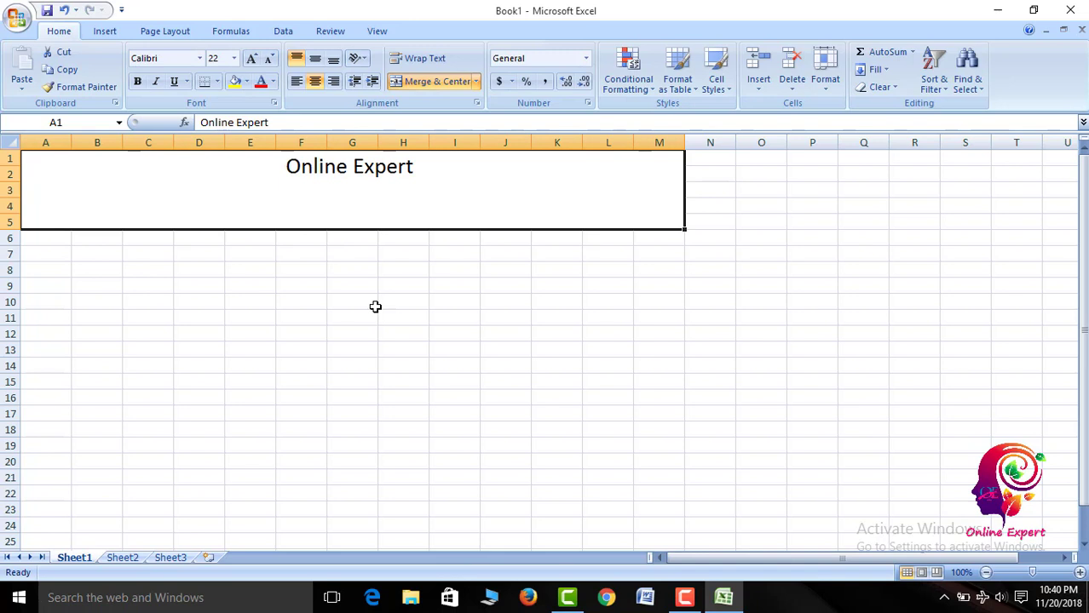
Add a line break after 'Online Expert' in the header and type 'Alt+Enter' in G8.
{"action": "double_click", "coordinate": [415, 169]}
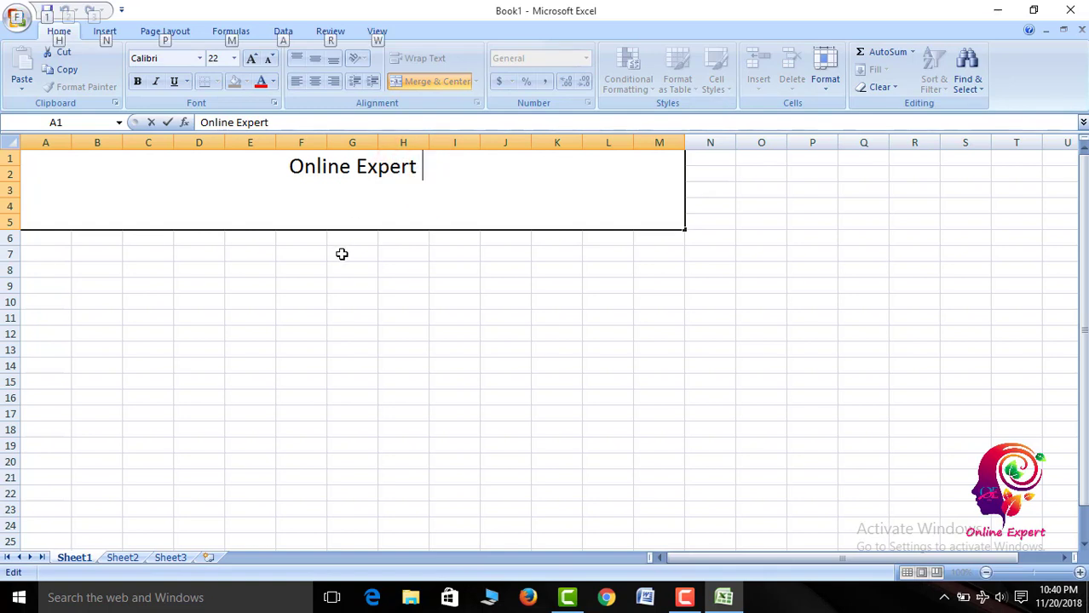
{"action": "key", "text": "alt+Return"}
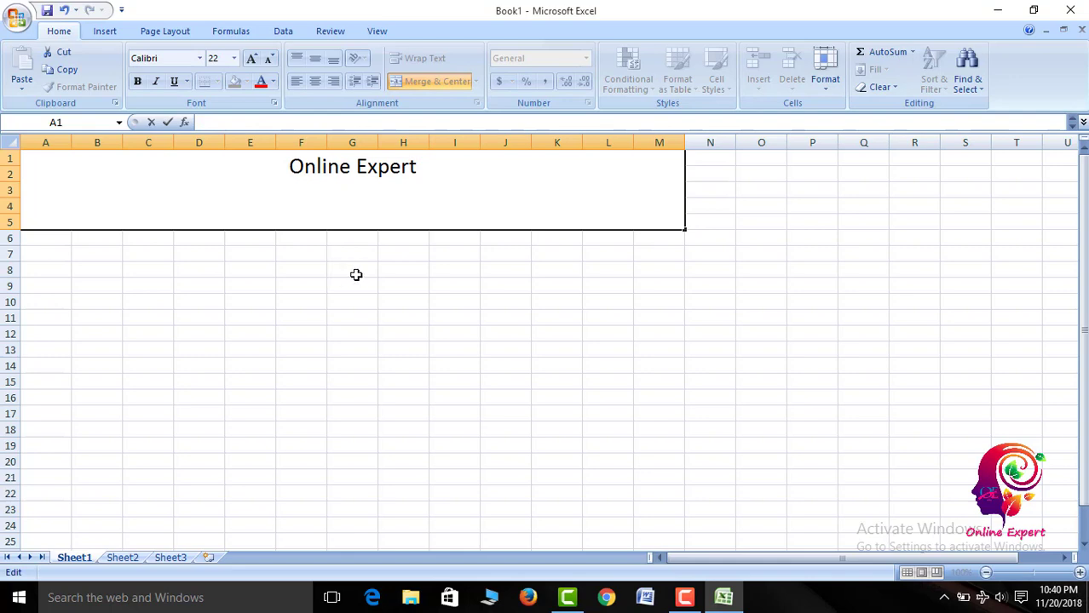
{"action": "left_click", "coordinate": [356, 274]}
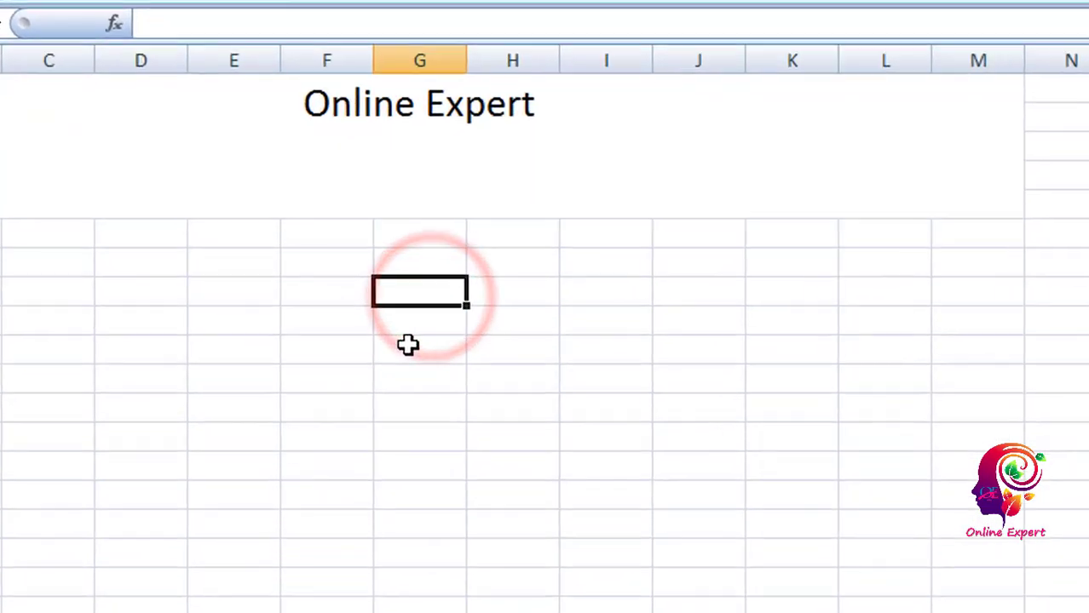
{"action": "type", "text": "A"}
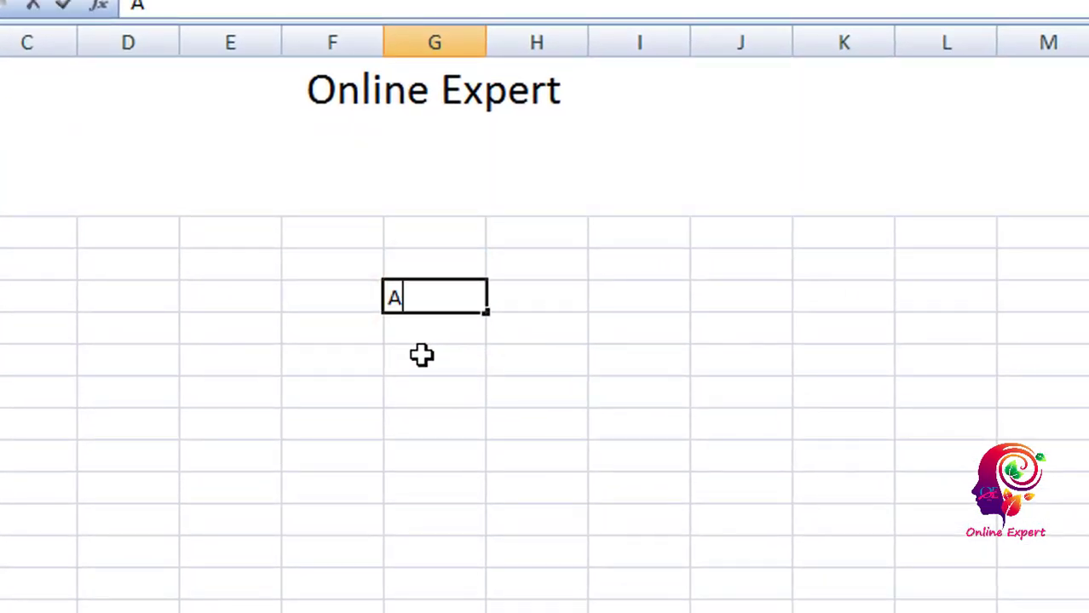
{"action": "type", "text": "l"}
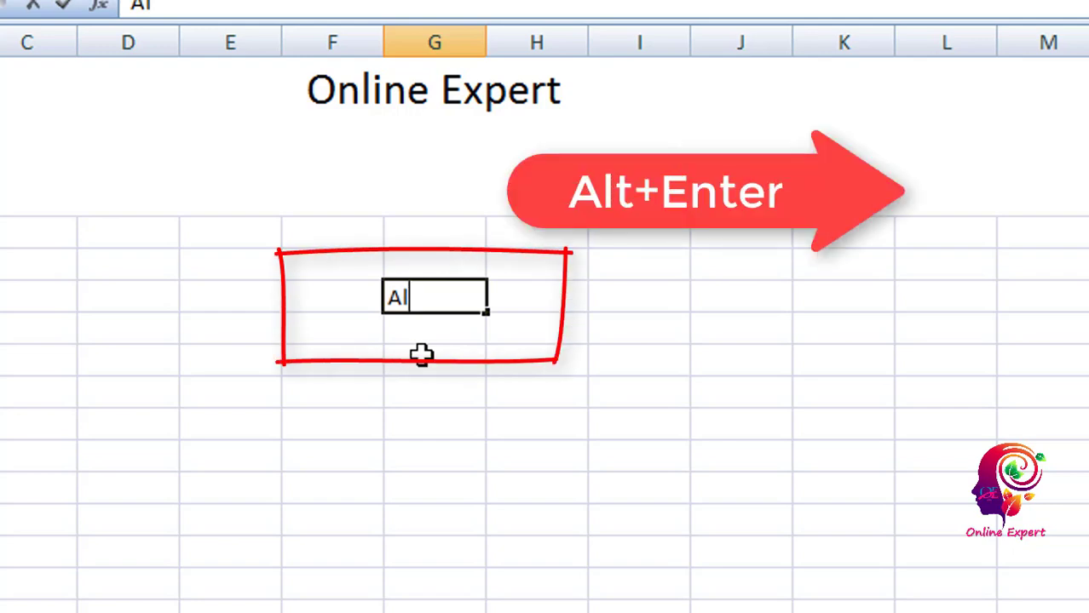
{"action": "type", "text": "t+"}
{"action": "type", "text": "E"}
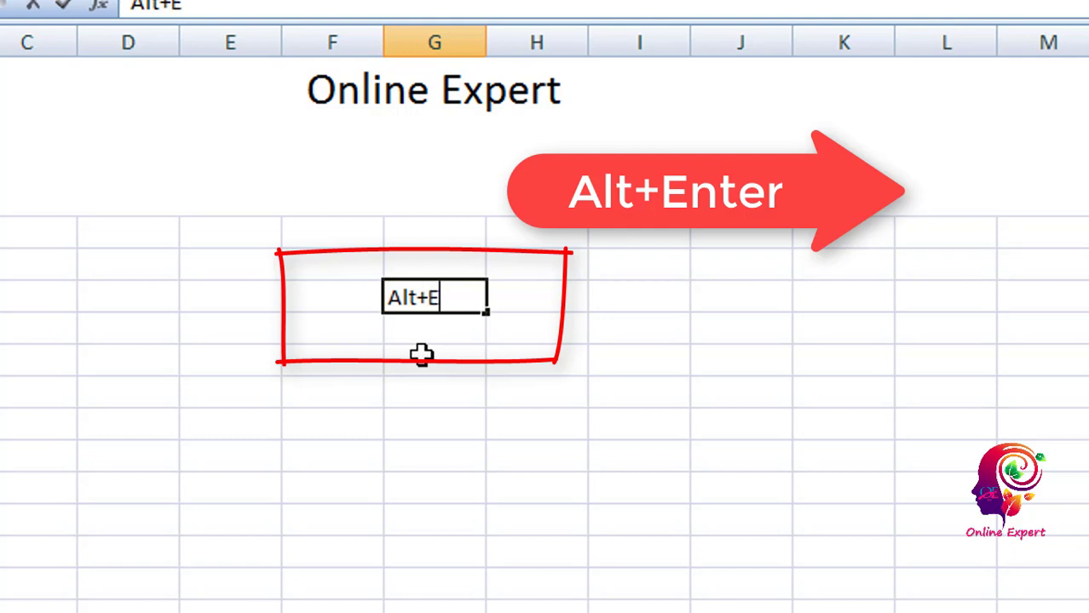
{"action": "type", "text": "nter"}
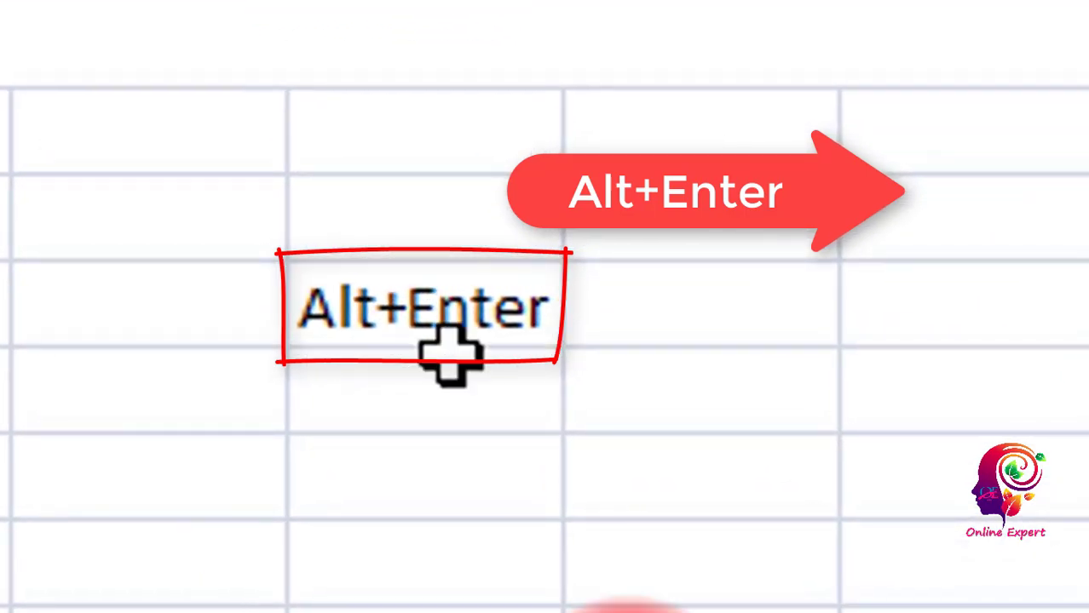
{"action": "left_click", "coordinate": [362, 311]}
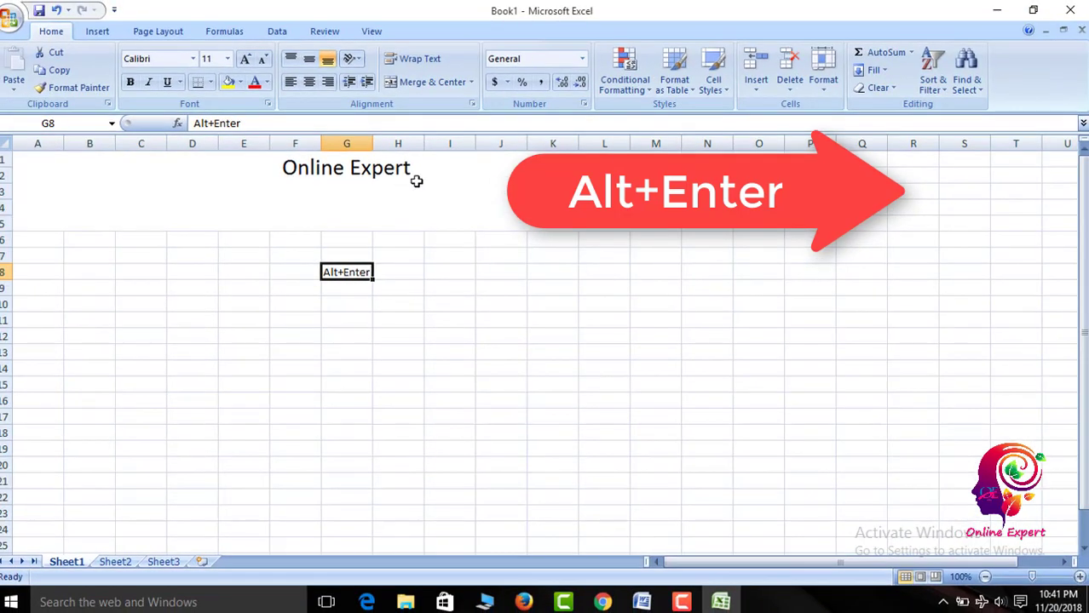
{"action": "left_click", "coordinate": [417, 181]}
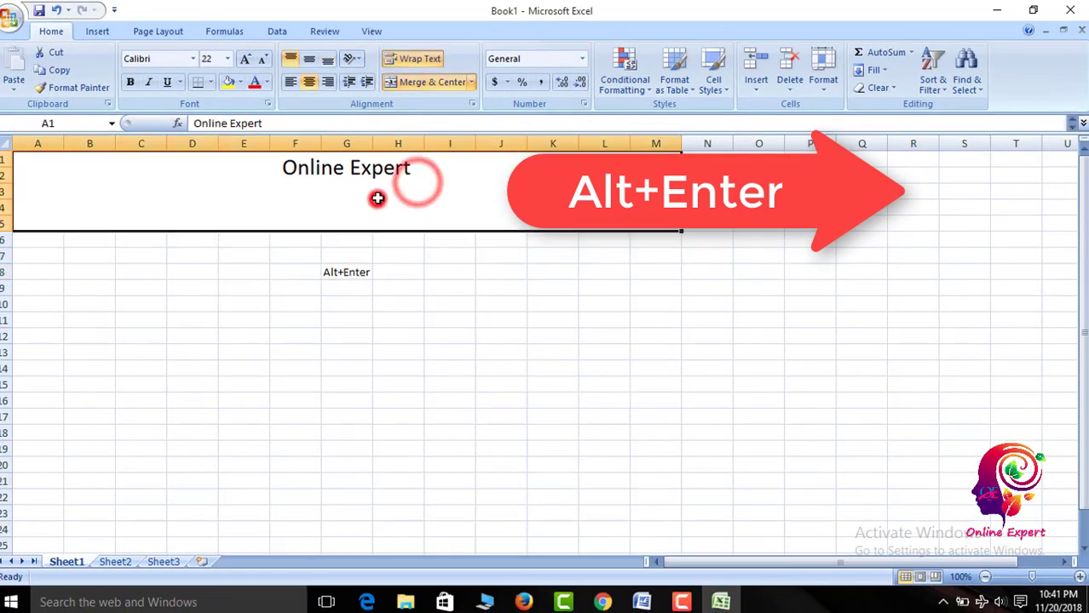
Type 'This is a youtube Channel name' on the line below 'Online Expert', fixing the typo.
{"action": "double_click", "coordinate": [415, 172]}
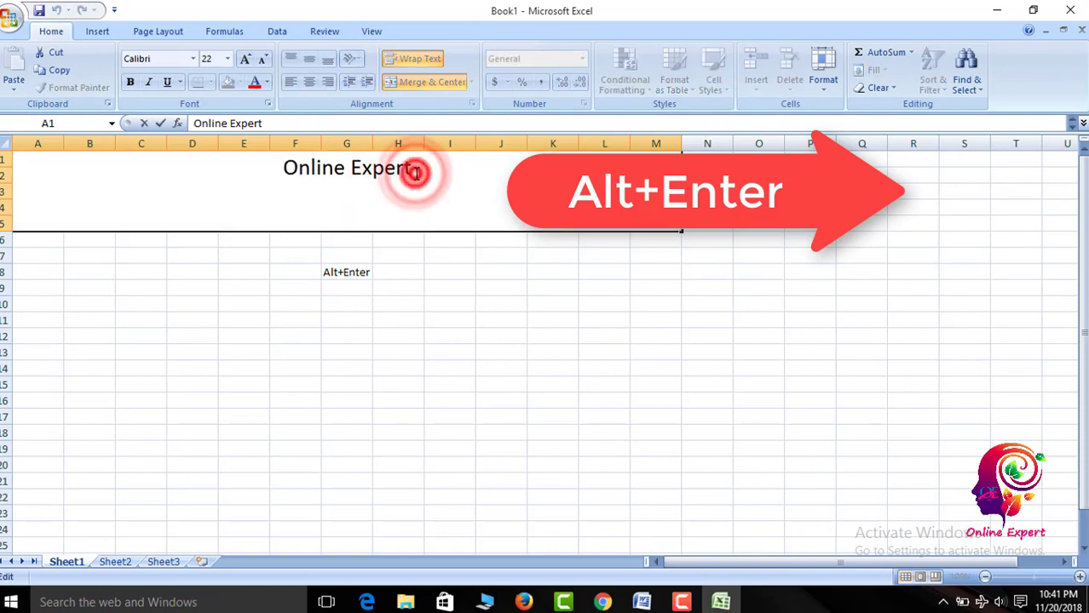
{"action": "left_click", "coordinate": [357, 188]}
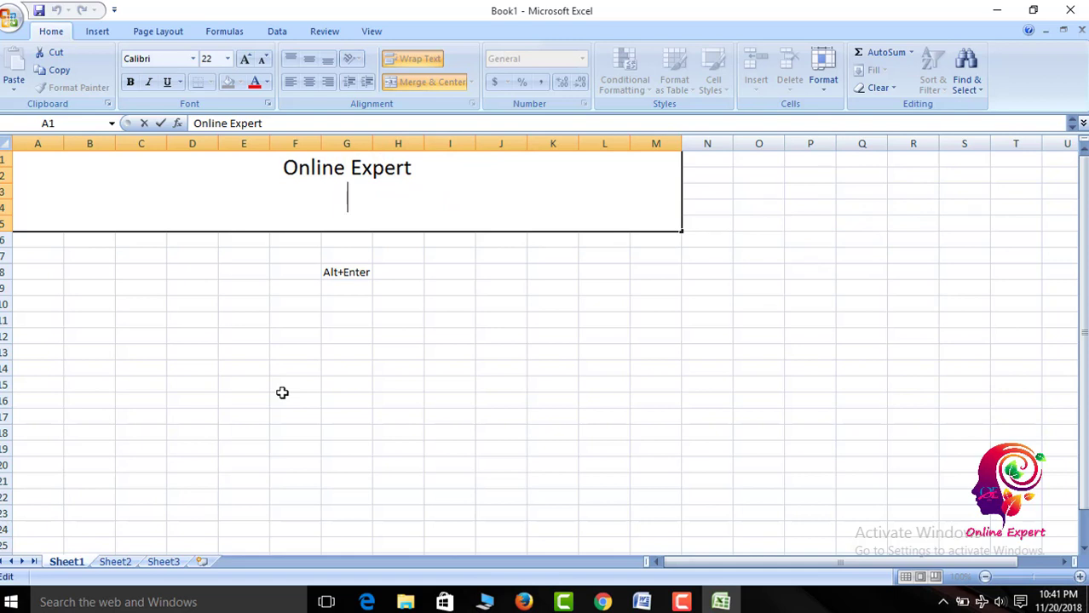
{"action": "type", "text": "Th"}
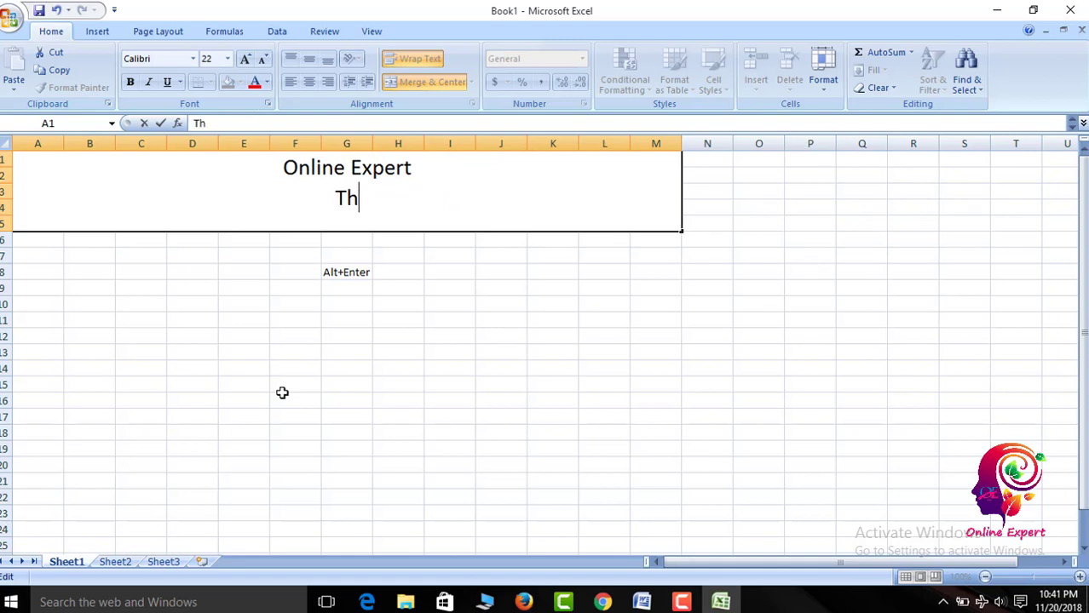
{"action": "type", "text": "is "}
{"action": "type", "text": " ia"}
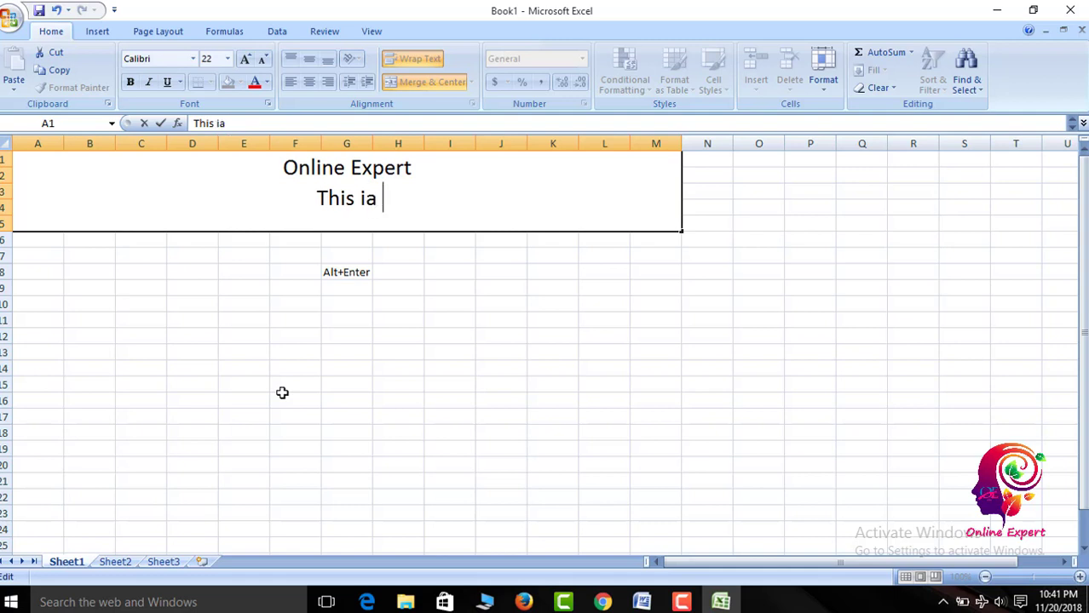
{"action": "key", "text": "BackSpace"}
{"action": "type", "text": "s "}
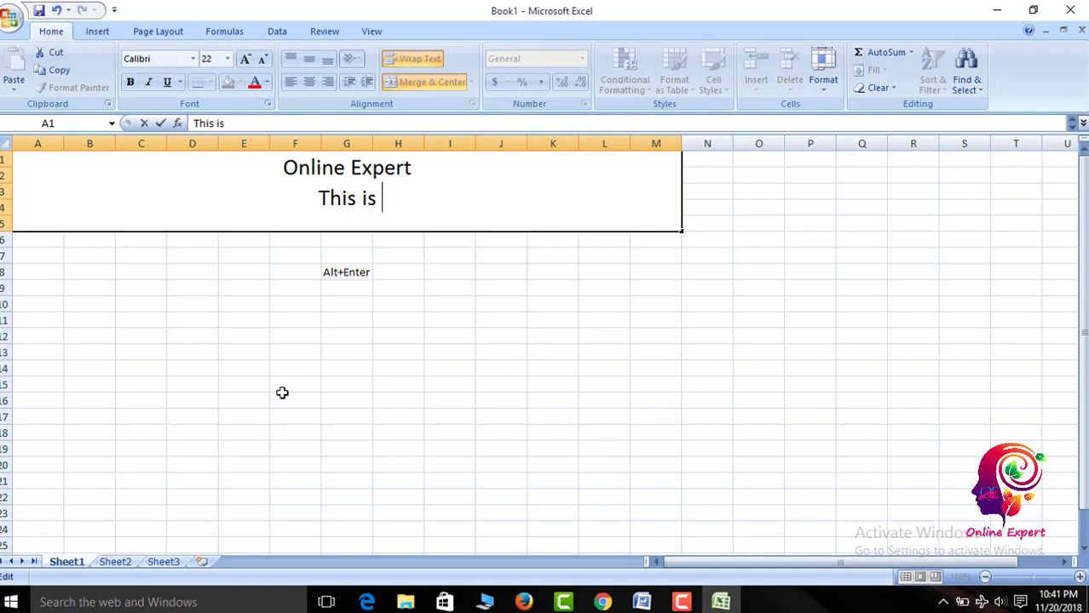
{"action": "type", "text": "a y"}
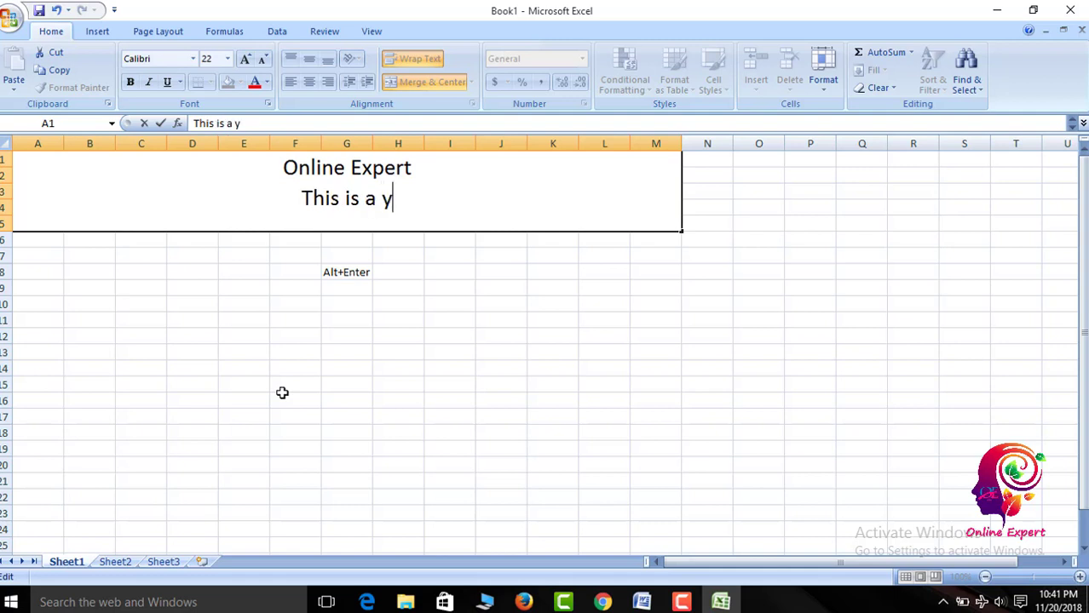
{"action": "type", "text": "outu"}
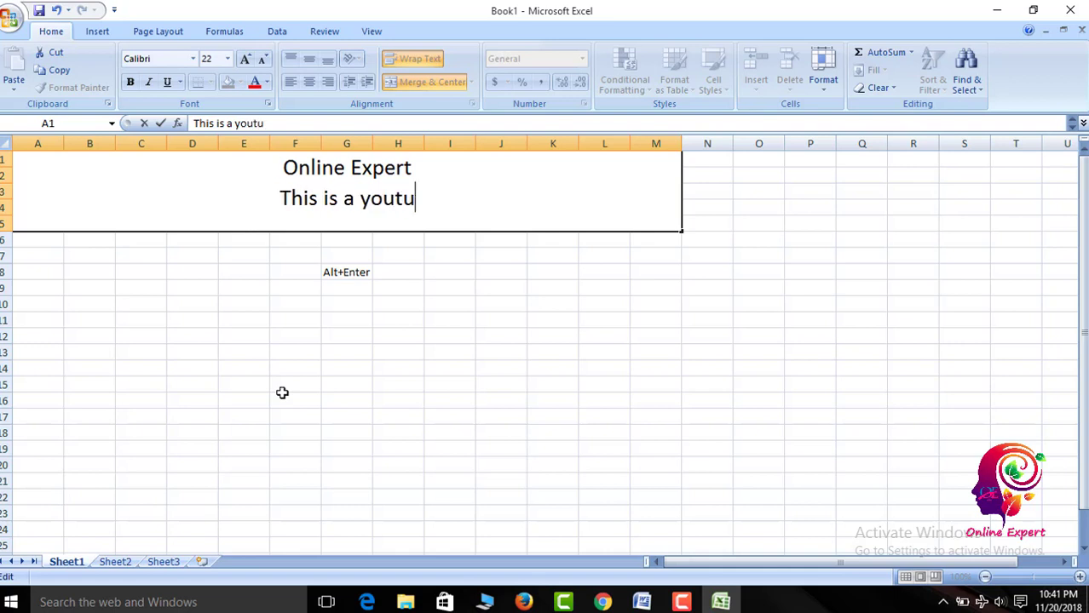
{"action": "type", "text": "be C"}
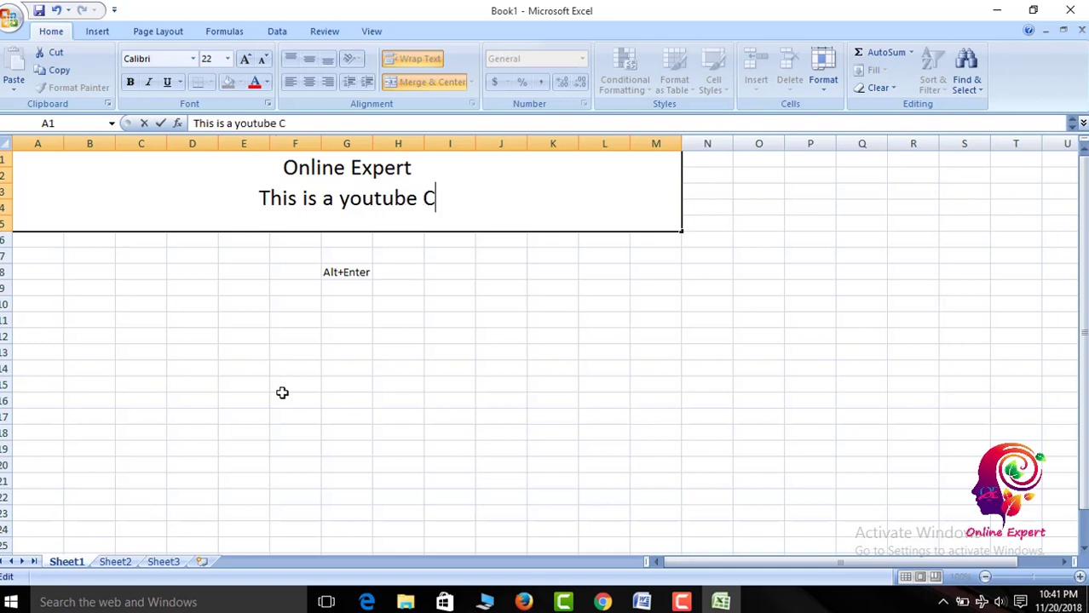
{"action": "type", "text": "hanne"}
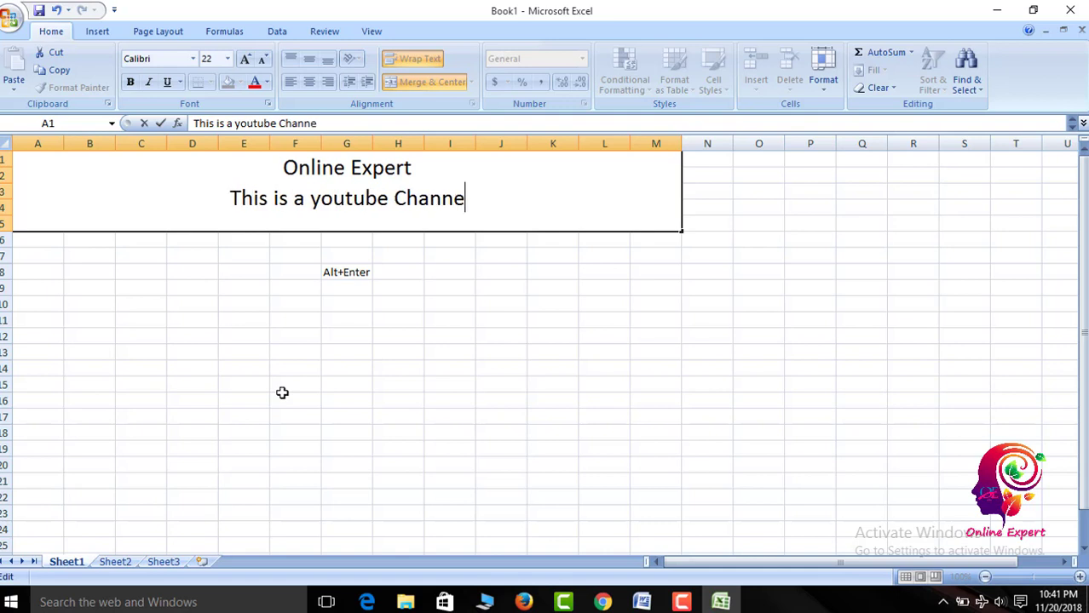
{"action": "type", "text": "l"}
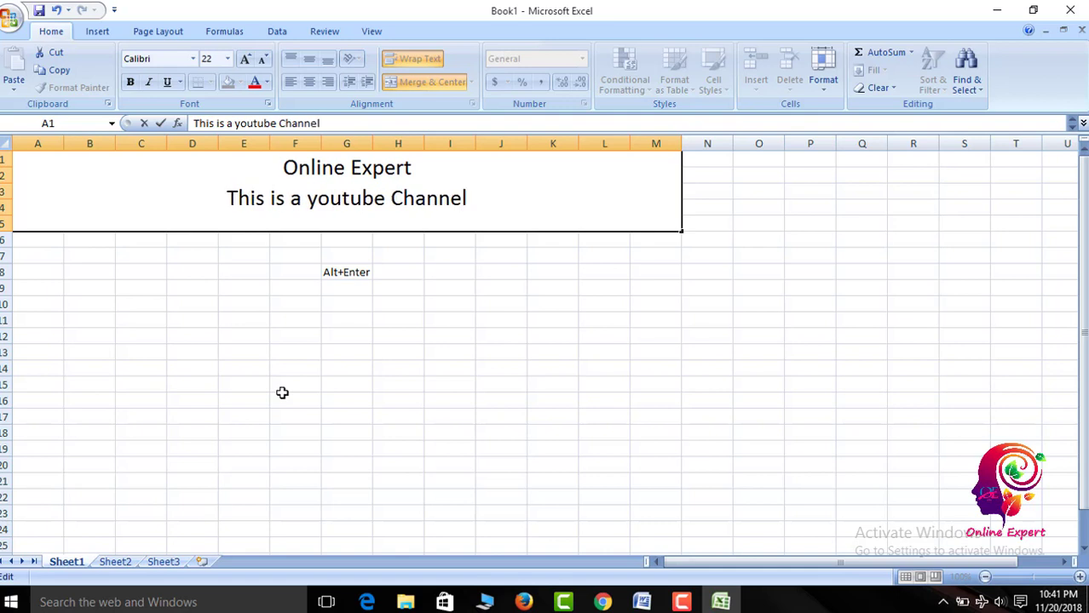
{"action": "type", "text": " name"}
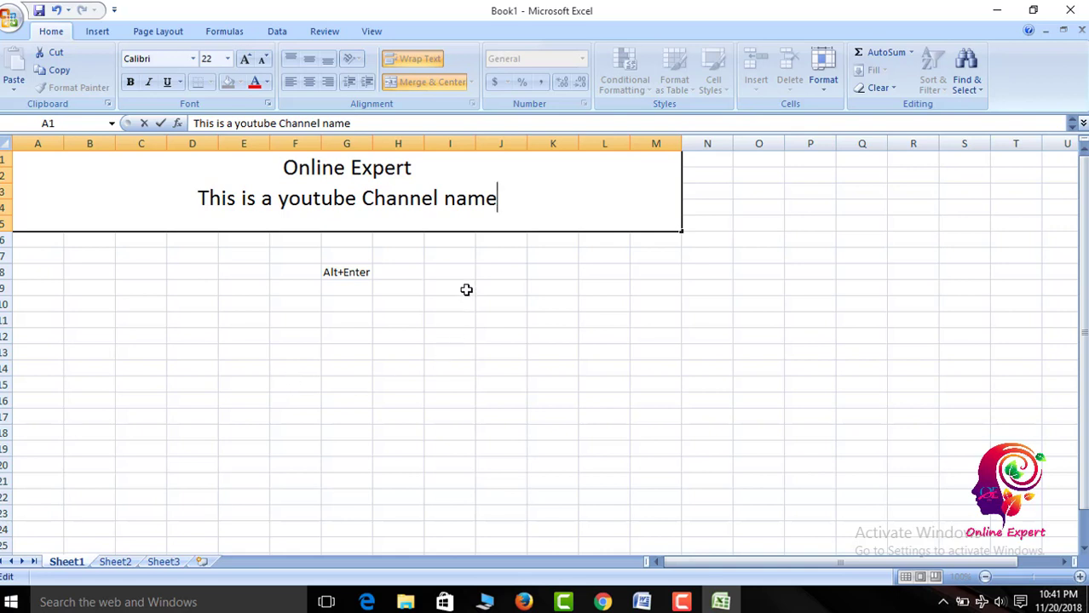
{"action": "left_click", "coordinate": [364, 202]}
Insert a line break before 'youtube' so 'youtube Channel name' becomes the third line.
{"action": "left_click", "coordinate": [278, 199]}
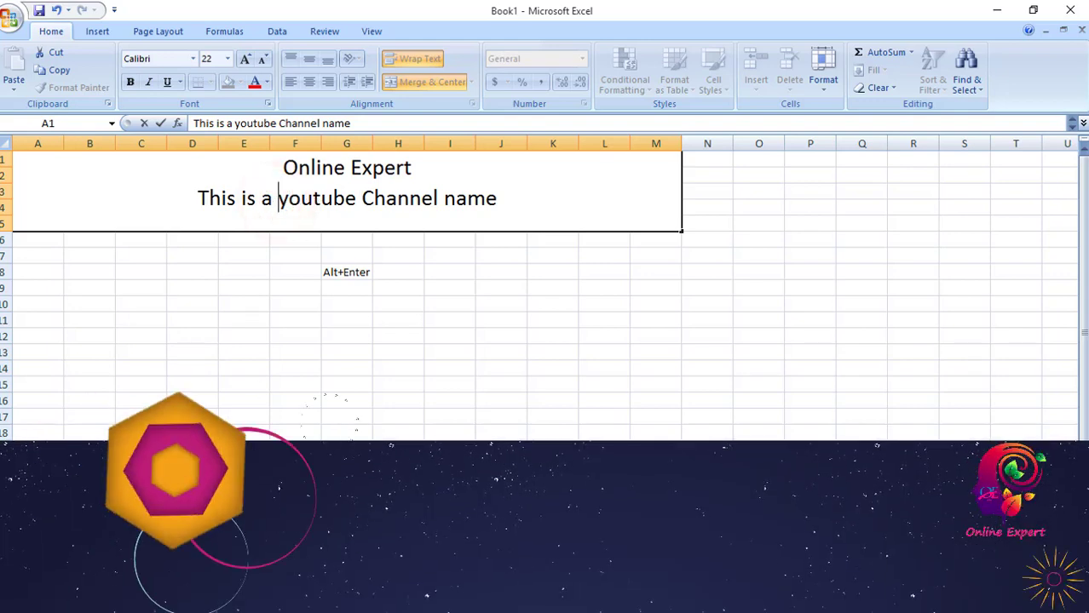
{"action": "key", "text": "alt+Return"}
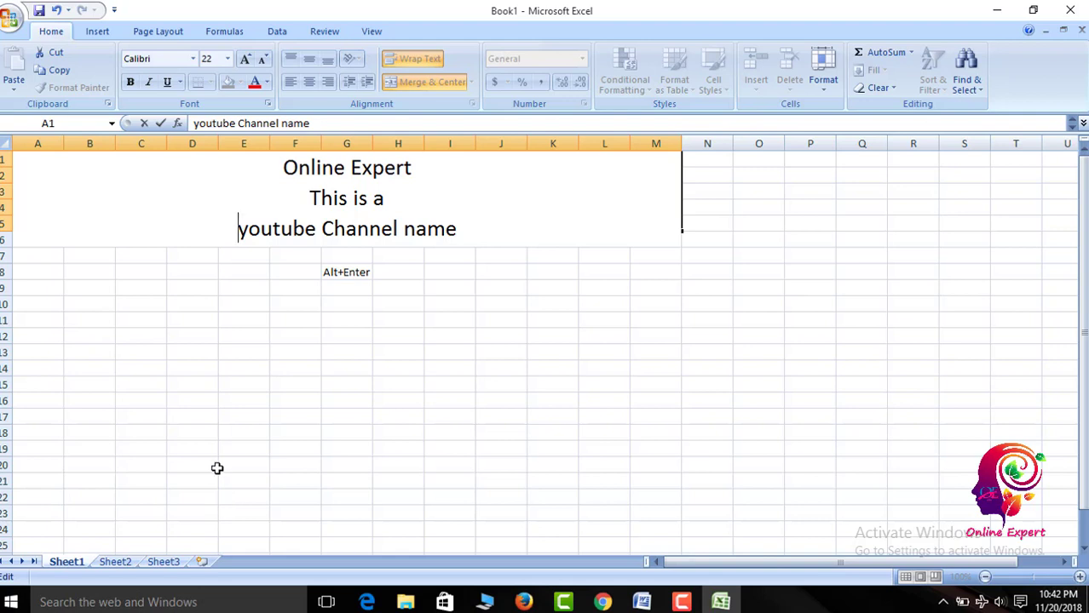
{"action": "left_click_drag", "start_coordinate": [419, 170], "coordinate": [388, 171]}
Enlarge the 'Online Expert' title line to font size 28.
{"action": "key", "text": "shift+Home"}
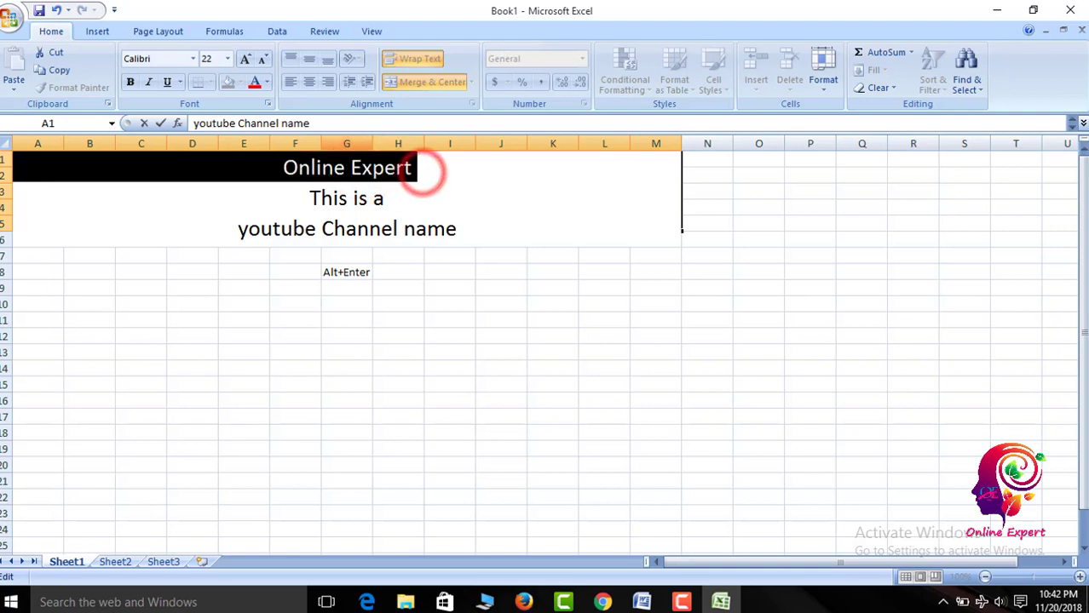
{"action": "left_click", "coordinate": [230, 58]}
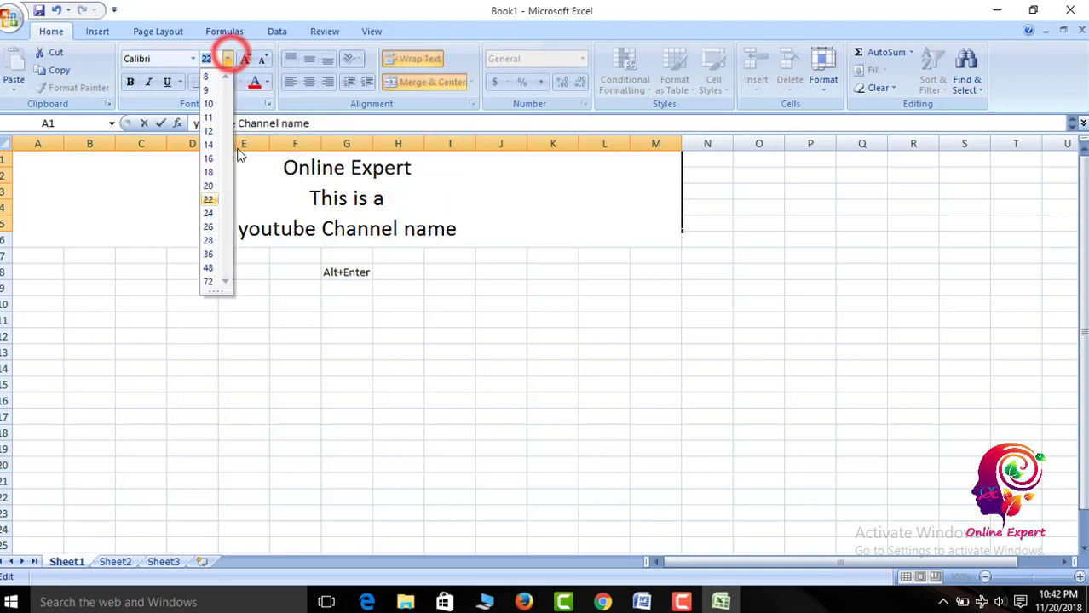
{"action": "left_click", "coordinate": [208, 241]}
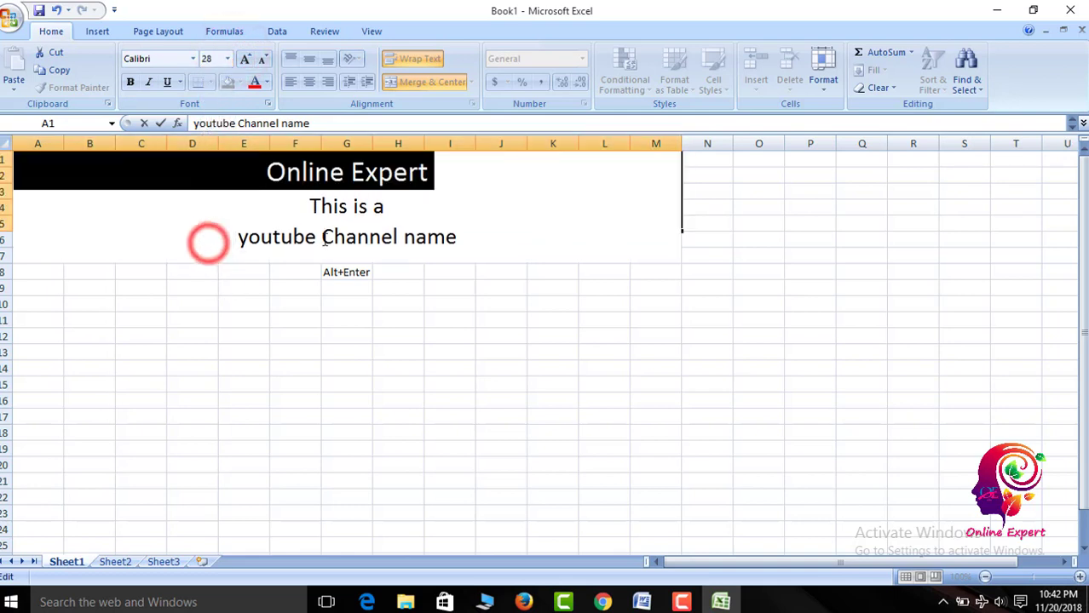
{"action": "left_click", "coordinate": [438, 206]}
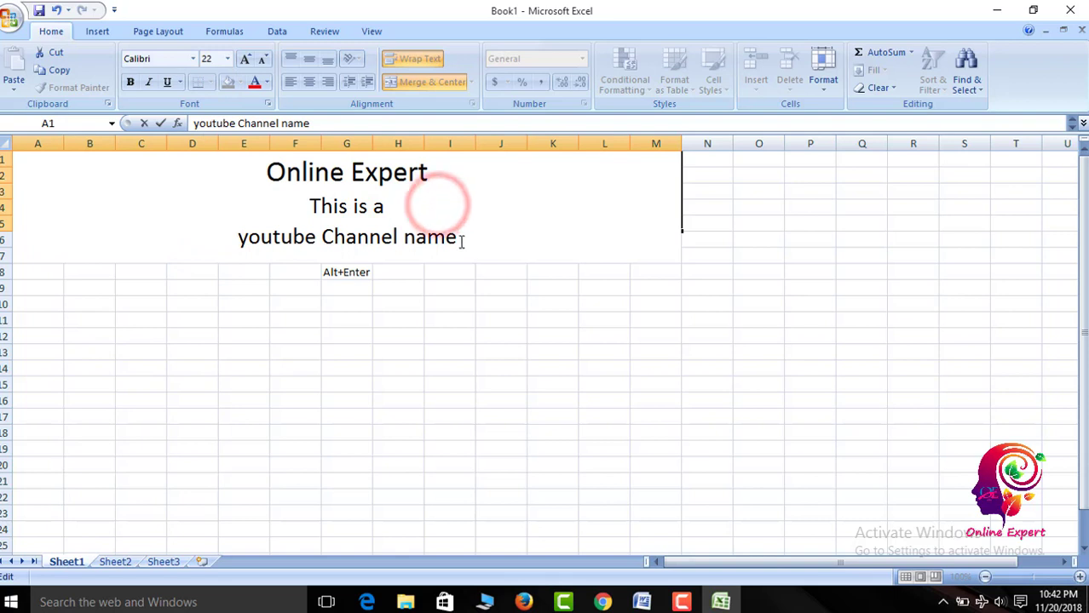
Close Excel without saving the workbook.
{"action": "left_click", "coordinate": [463, 238]}
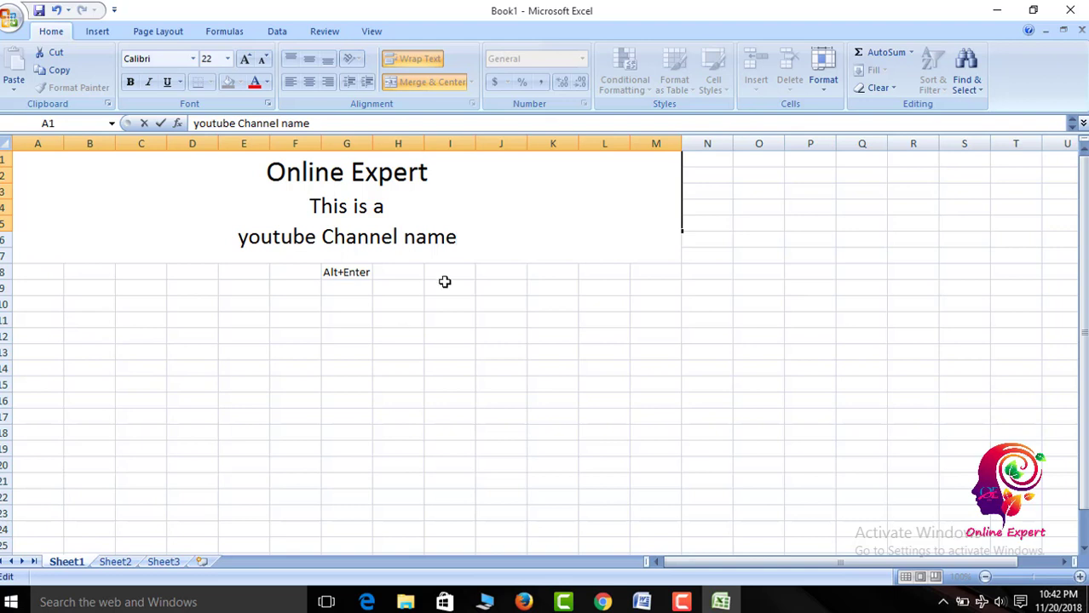
{"action": "left_click", "coordinate": [1069, 10]}
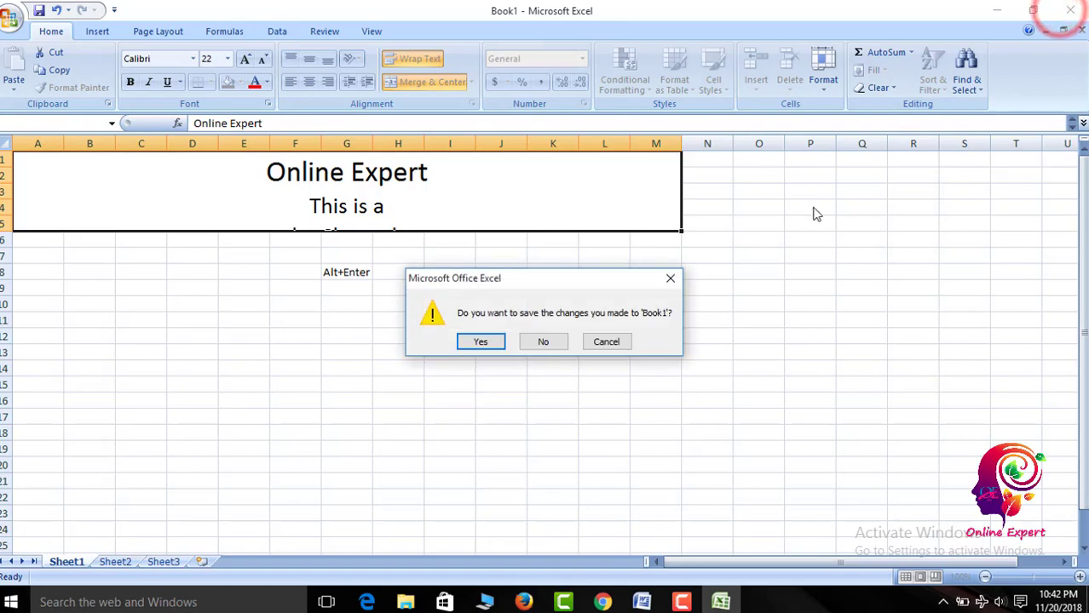
{"action": "left_click", "coordinate": [543, 341]}
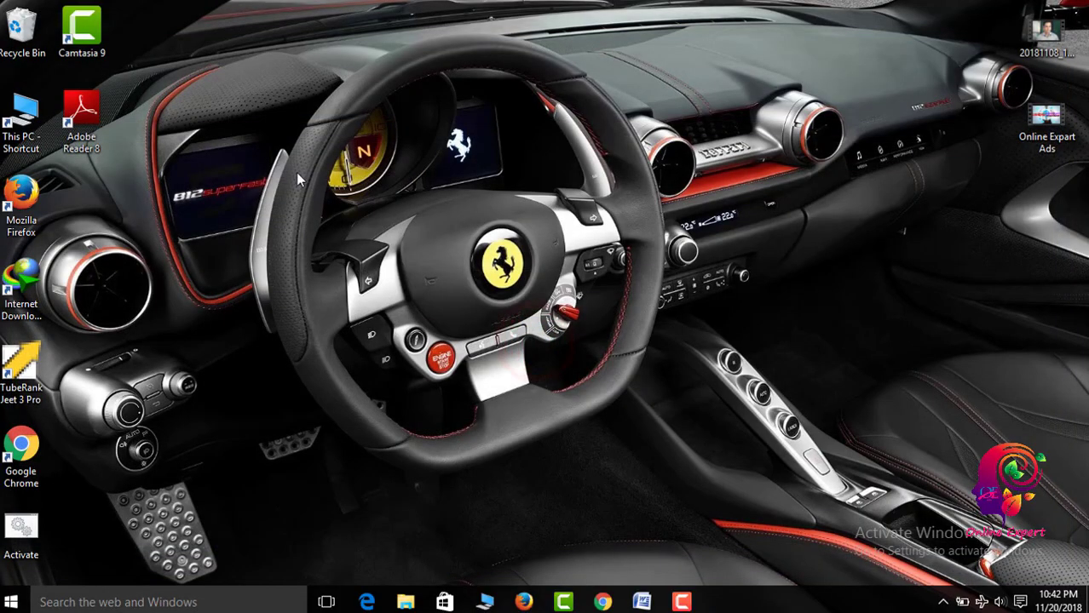
{"action": "right_click", "coordinate": [334, 169]}
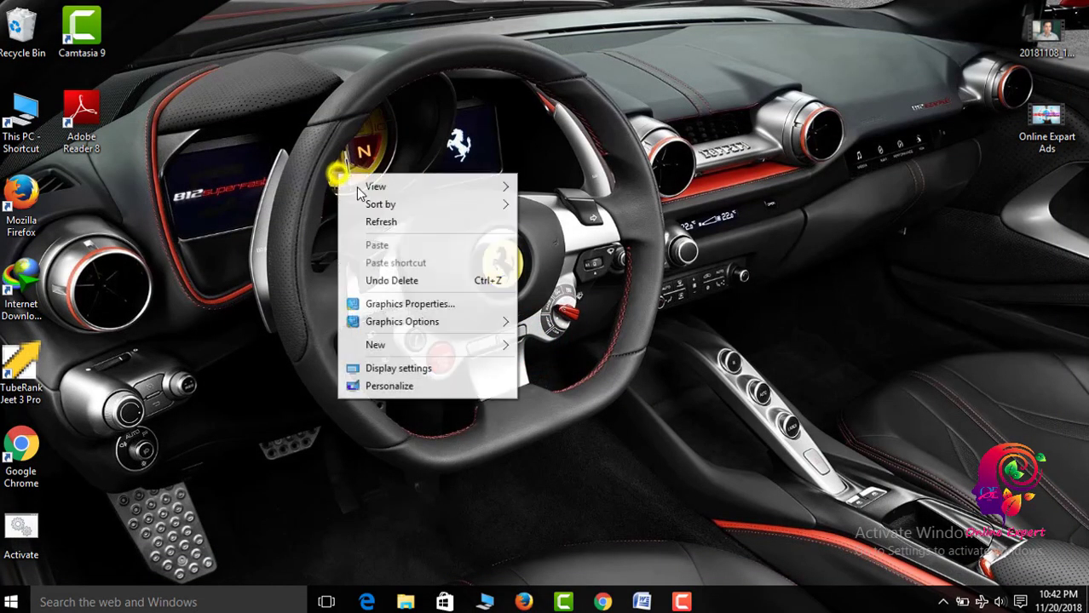
{"action": "left_click", "coordinate": [375, 222]}
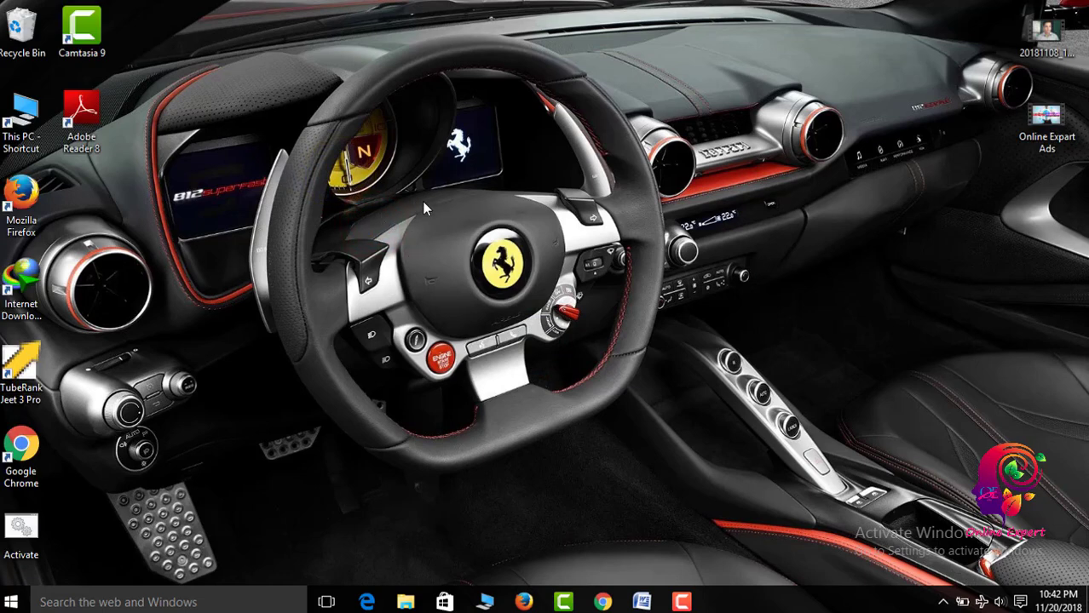
{"action": "right_click", "coordinate": [447, 179]}
{"action": "left_click", "coordinate": [464, 224]}
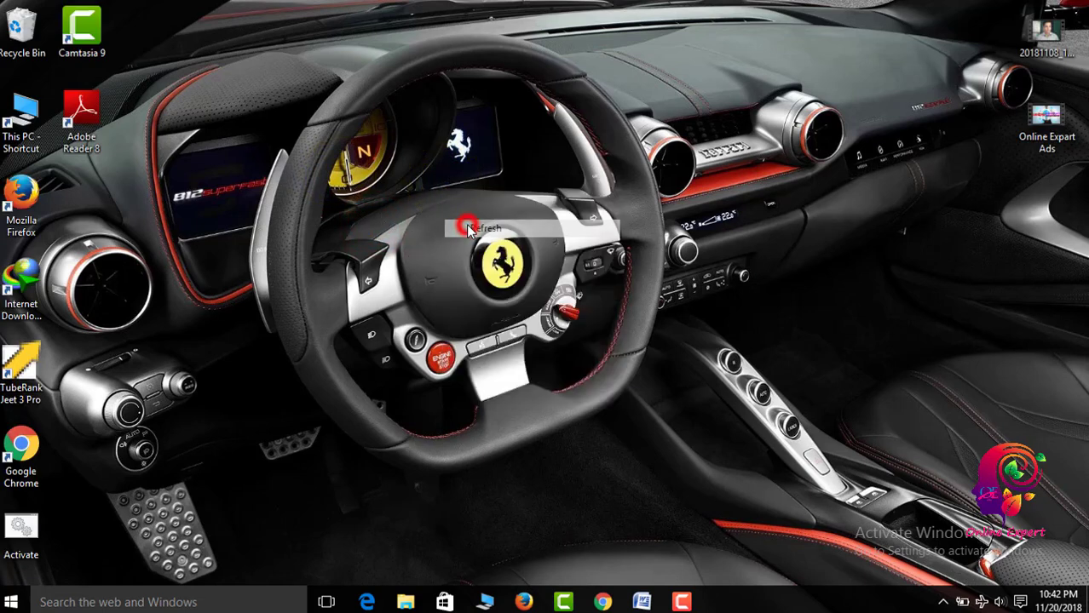